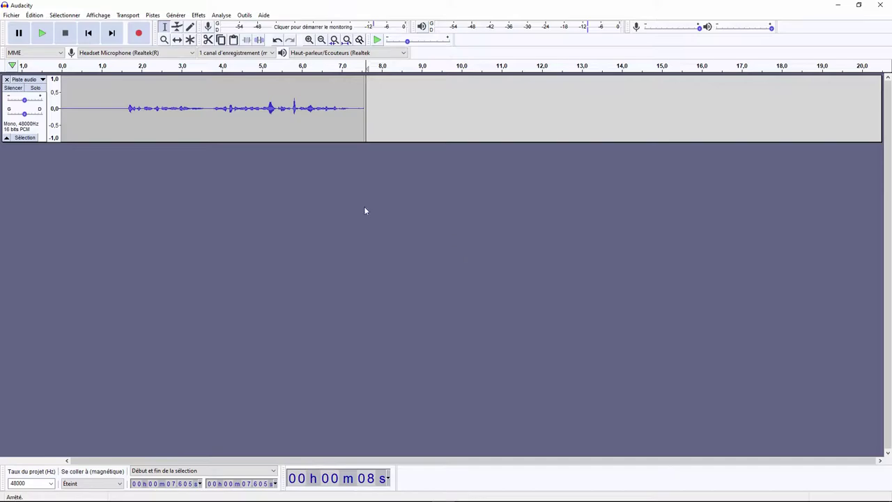
Set the project sample rate to 48000 Hz.
{"action": "left_click", "coordinate": [90, 113]}
{"action": "left_click", "coordinate": [437, 118]}
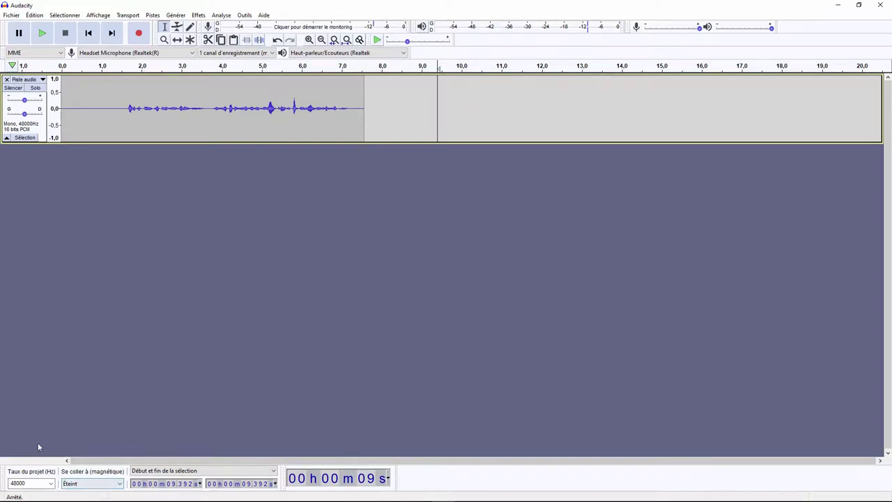
{"action": "left_click", "coordinate": [50, 483]}
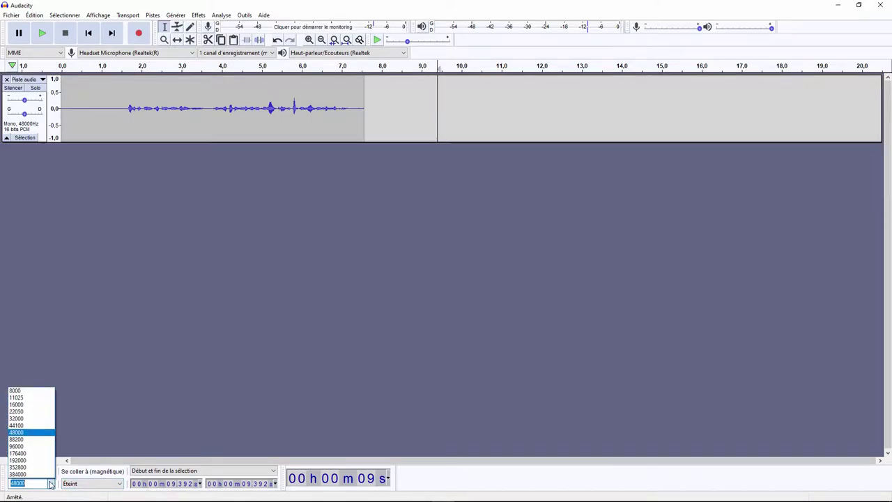
{"action": "left_click", "coordinate": [24, 432]}
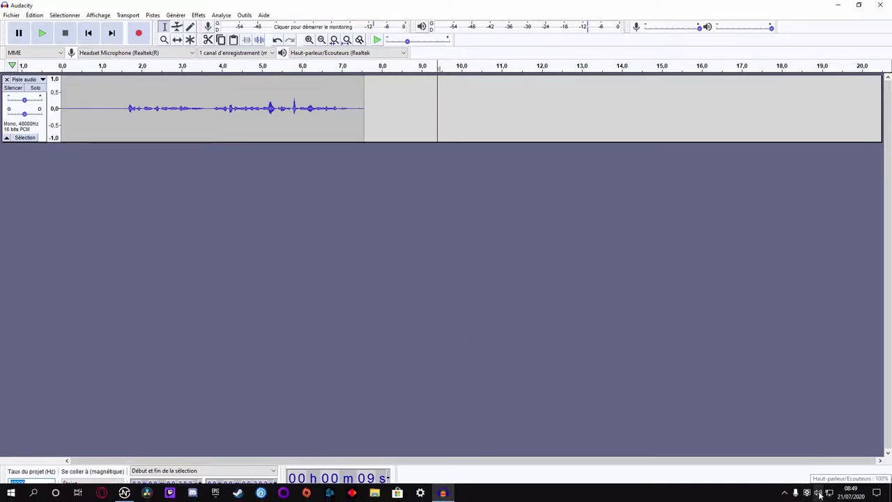
In the Windows sound settings, set the Headset Microphone's default recording format to 2-channel, 16-bit, 48000 Hz (DVD quality) and close the settings.
{"action": "right_click", "coordinate": [821, 493]}
{"action": "left_click", "coordinate": [813, 463]}
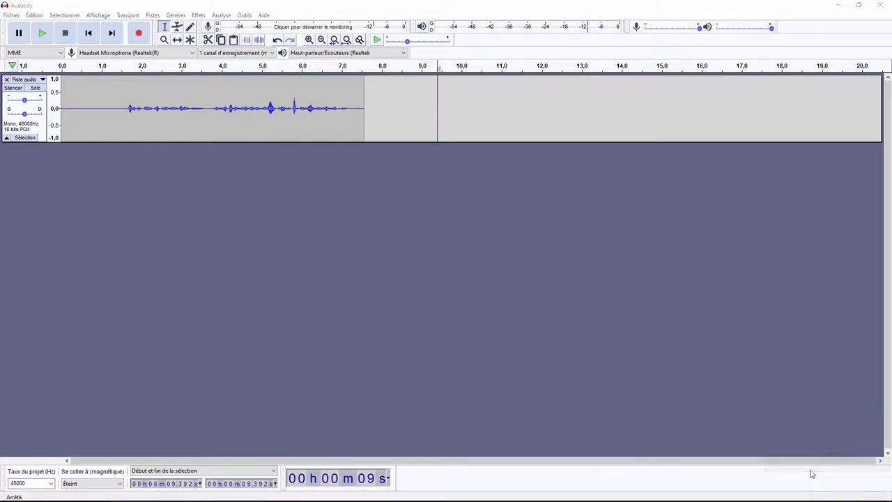
{"action": "left_click", "coordinate": [133, 96]}
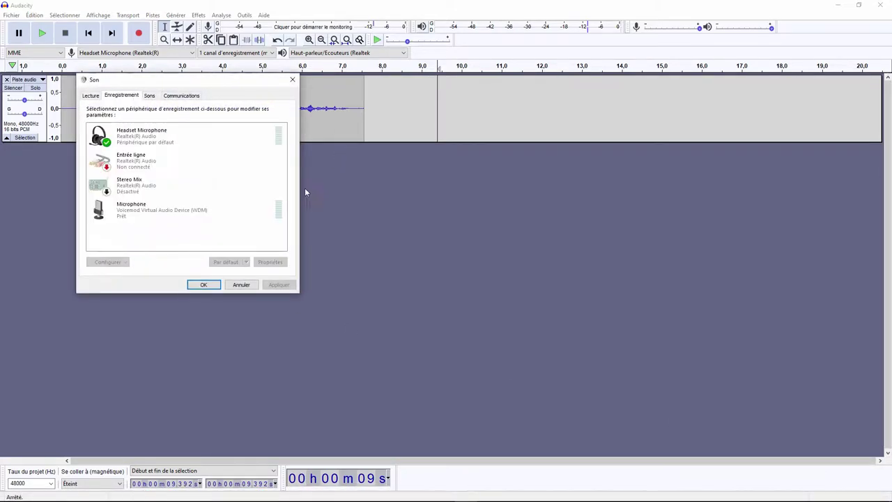
{"action": "left_click", "coordinate": [129, 137]}
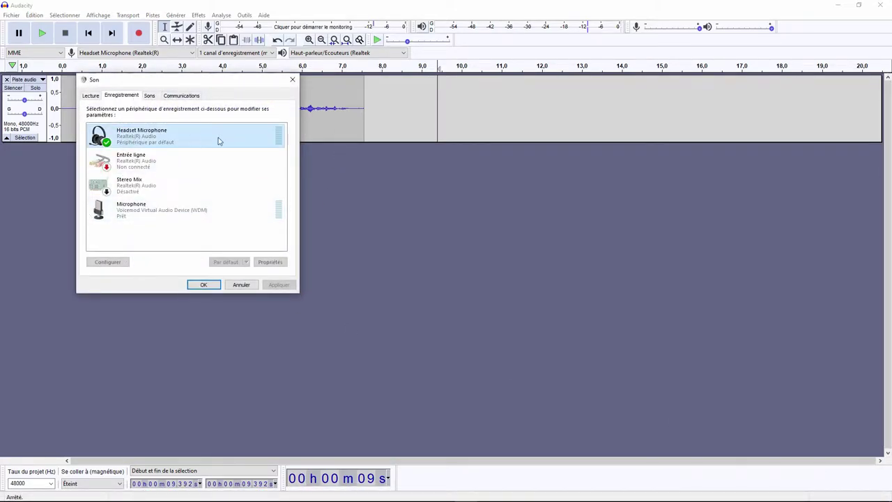
{"action": "left_click", "coordinate": [267, 263]}
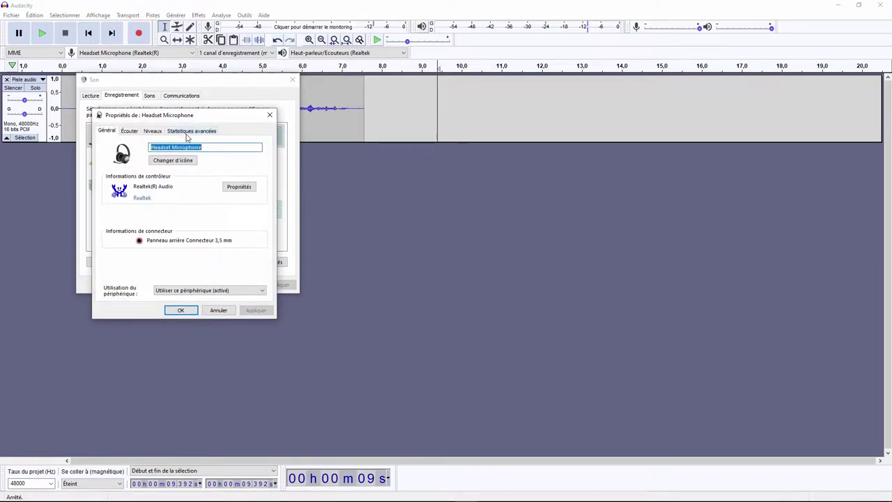
{"action": "left_click", "coordinate": [184, 137]}
{"action": "left_click", "coordinate": [187, 174]}
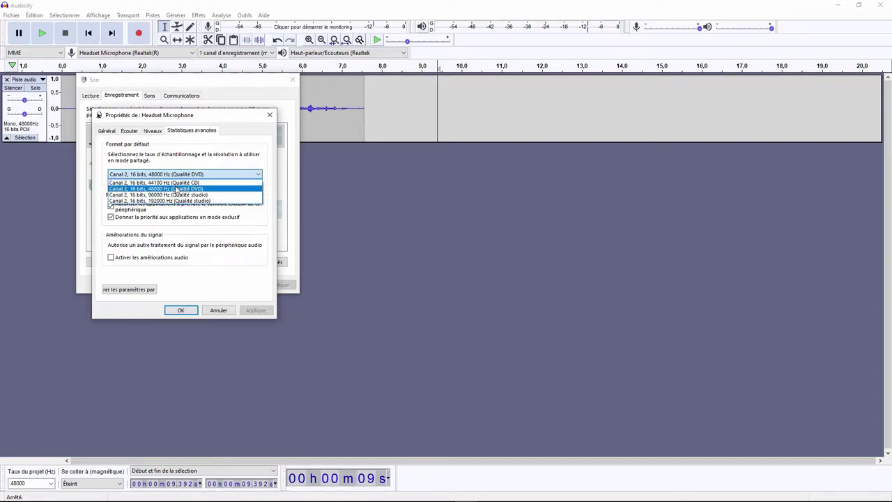
{"action": "left_click", "coordinate": [179, 189]}
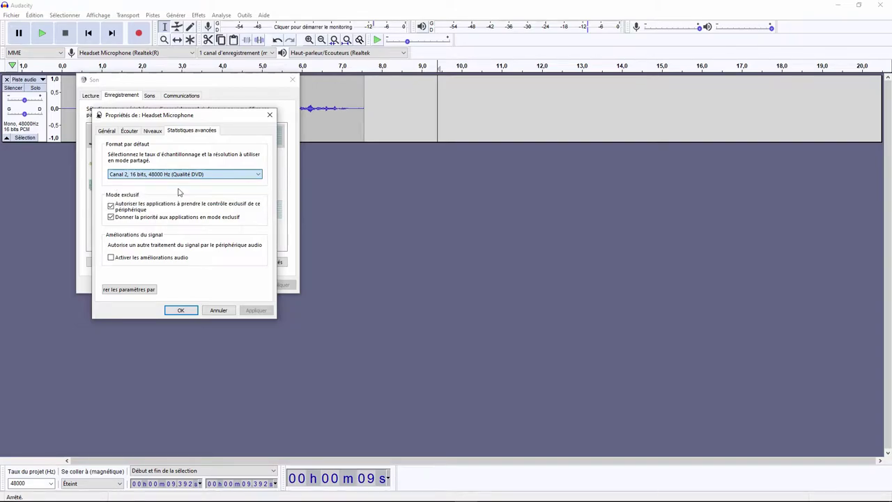
{"action": "left_click", "coordinate": [181, 310]}
{"action": "left_click", "coordinate": [206, 286]}
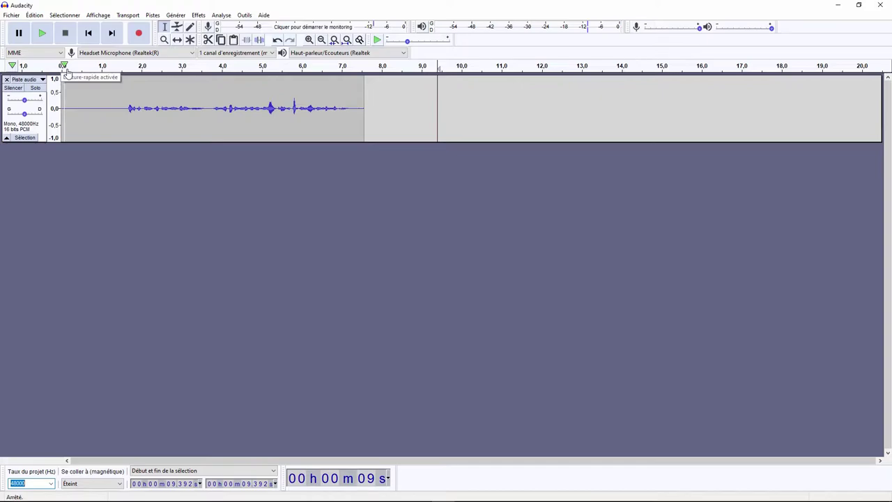
Listen to the recording from the start, and then only to its quiet opening from about 0.23 to 1.29 s.
{"action": "left_click", "coordinate": [65, 67]}
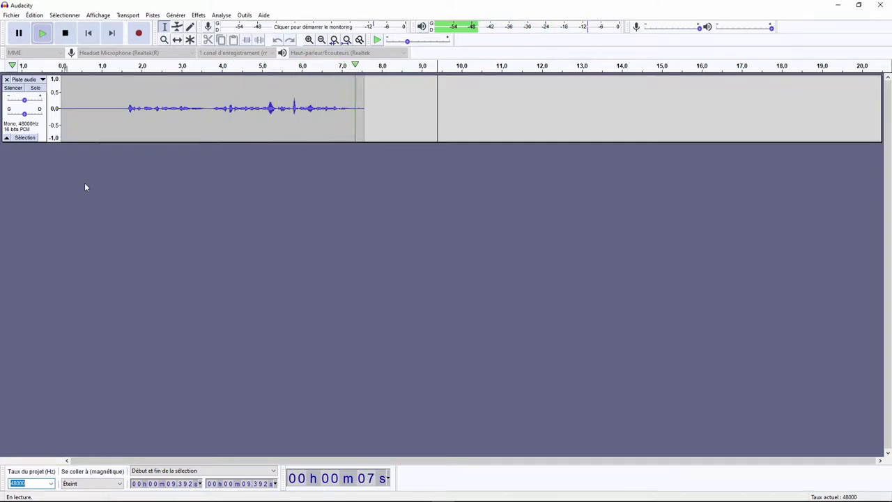
{"action": "left_click_drag", "start_coordinate": [112, 110], "coordinate": [70, 108]}
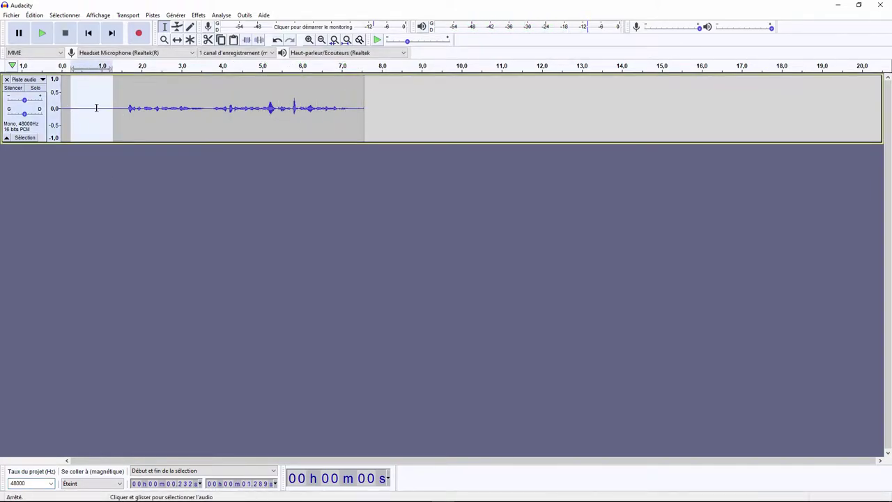
{"action": "left_click", "coordinate": [42, 33]}
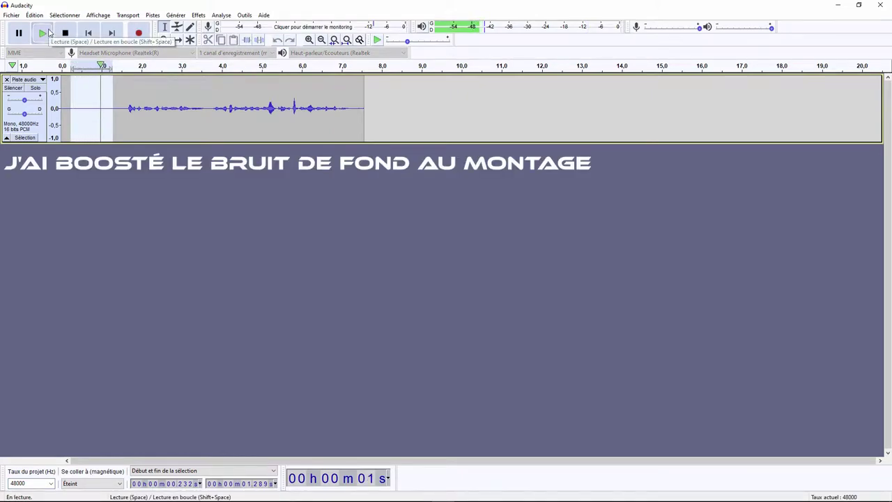
Play the speech from about 1.37 s and stop the playback.
{"action": "left_click", "coordinate": [117, 108]}
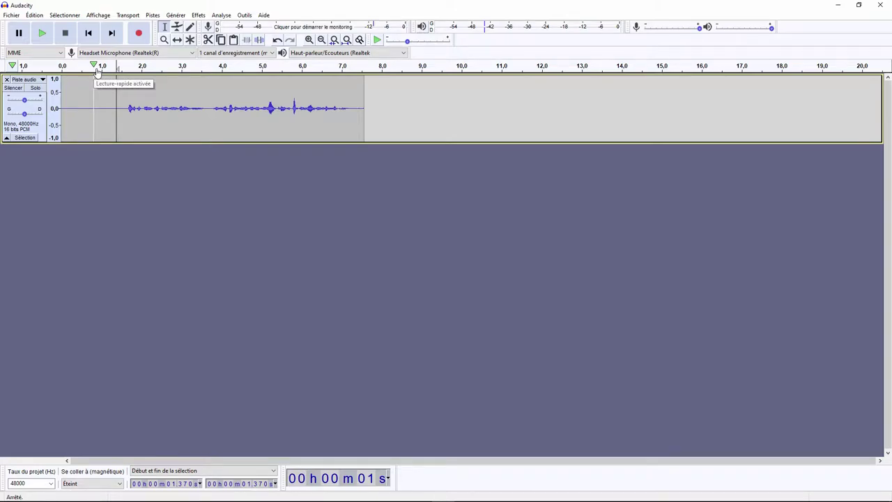
{"action": "left_click", "coordinate": [33, 37]}
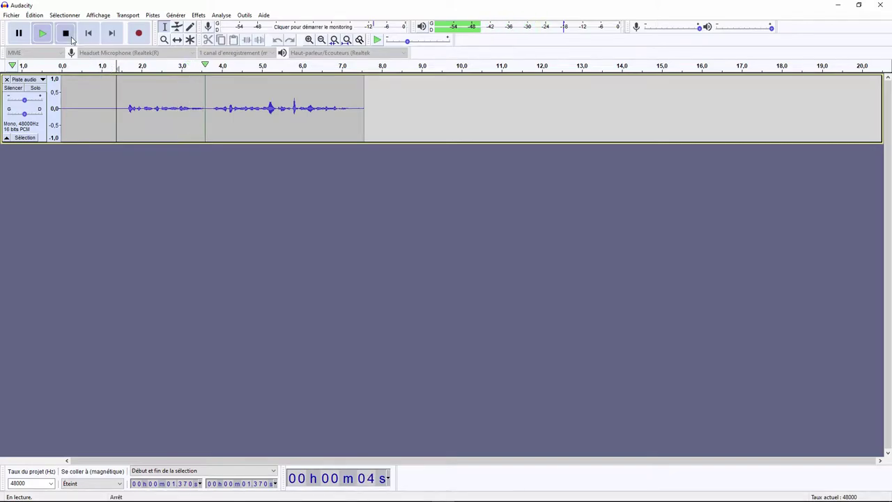
{"action": "left_click", "coordinate": [65, 34]}
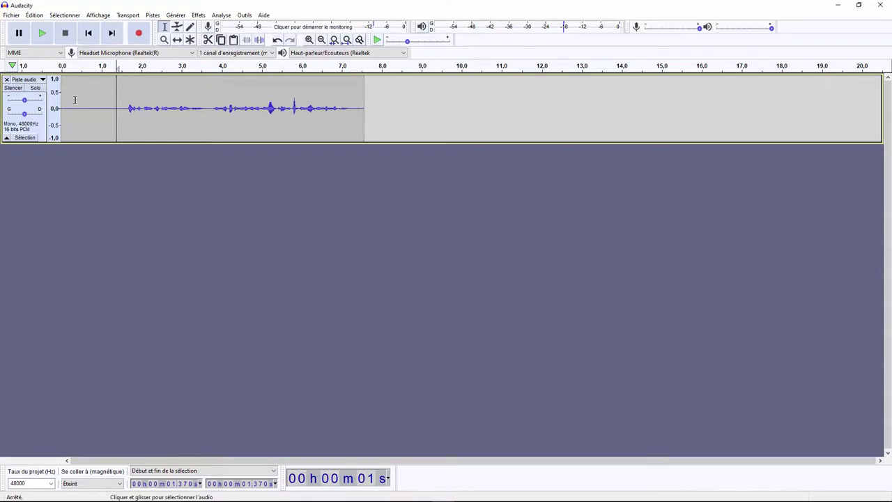
Select the background noise from about 0.15 to 1.3 s and capture it as the noise profile for Noise Reduction.
{"action": "left_click_drag", "start_coordinate": [69, 110], "coordinate": [114, 110]}
{"action": "left_click", "coordinate": [49, 37]}
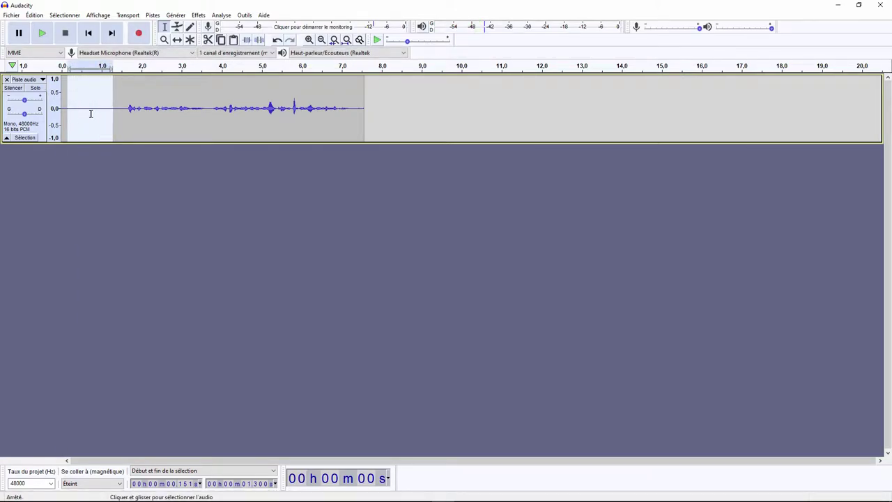
{"action": "left_click", "coordinate": [198, 15]}
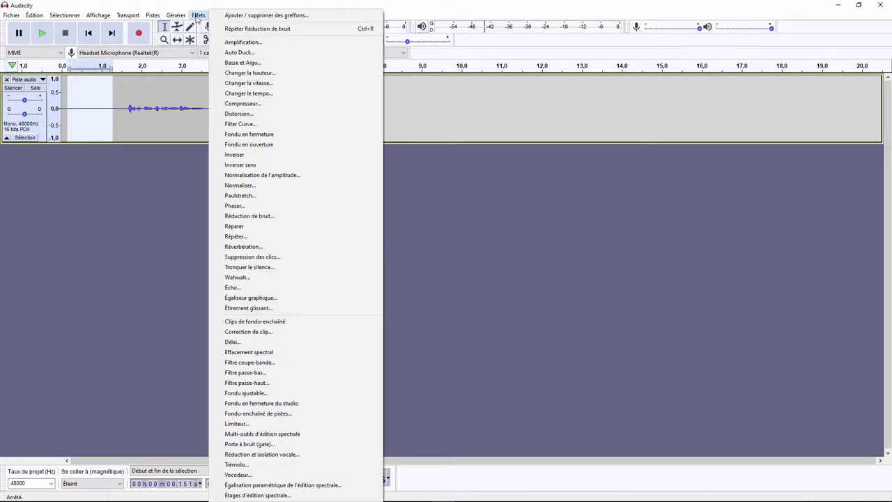
{"action": "left_click", "coordinate": [256, 216]}
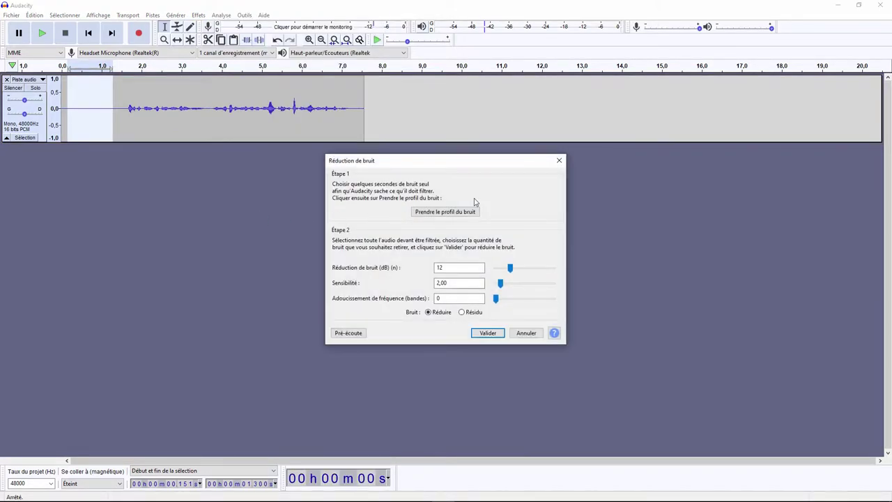
{"action": "left_click", "coordinate": [441, 211]}
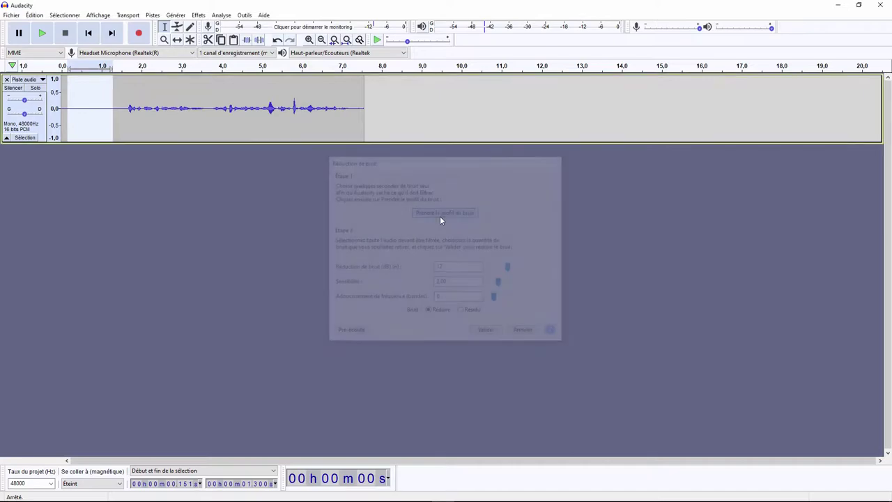
Clear the noise selection and set recording to one channel (mono).
{"action": "left_click", "coordinate": [88, 115]}
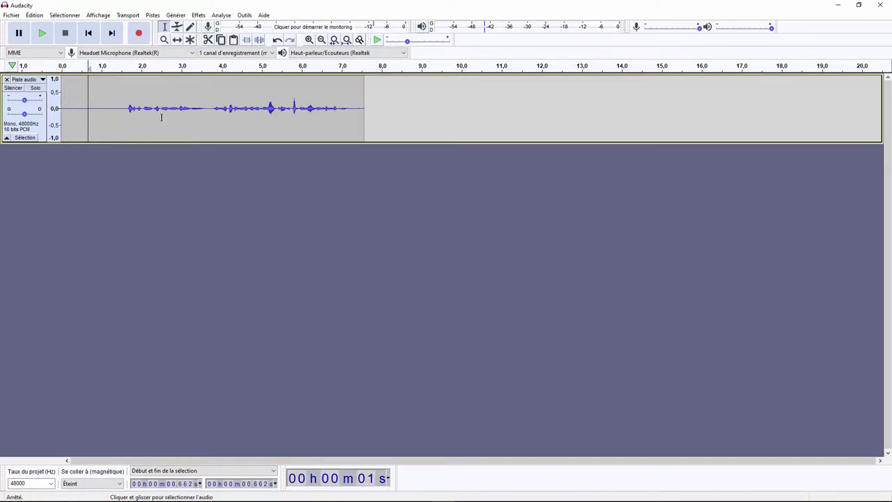
{"action": "left_click", "coordinate": [233, 53]}
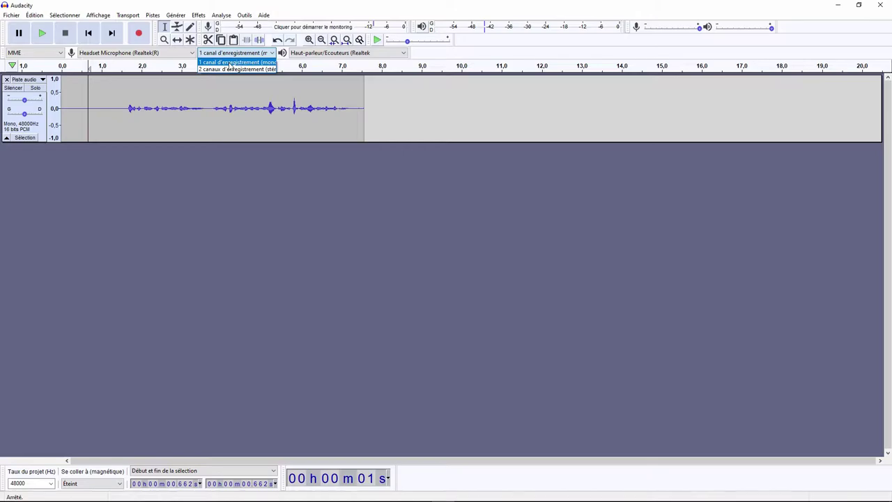
{"action": "left_click", "coordinate": [230, 64]}
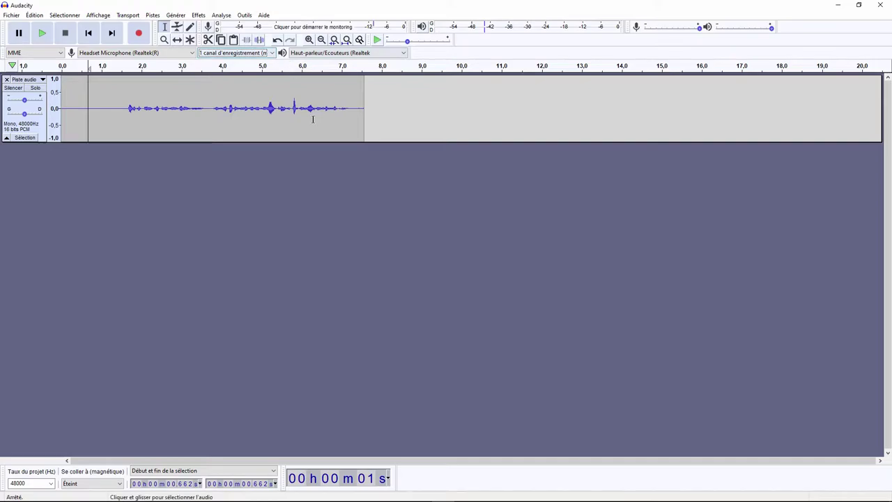
{"action": "double_click", "coordinate": [89, 113]}
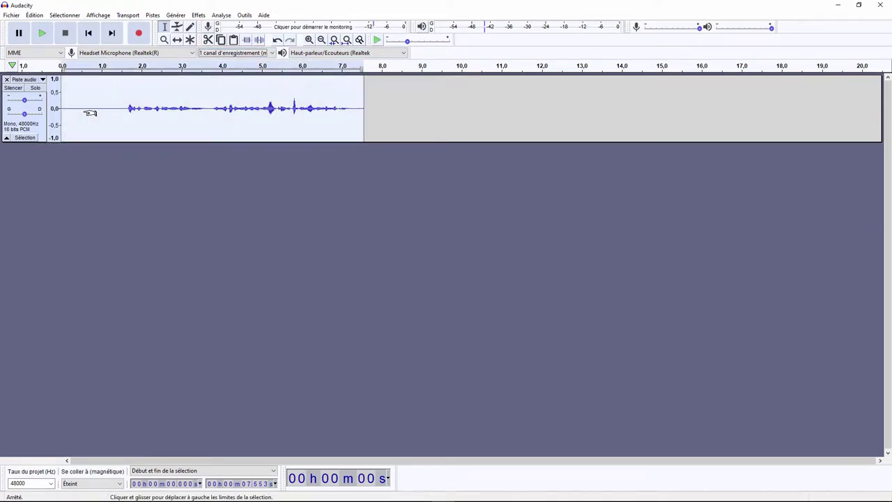
{"action": "left_click", "coordinate": [43, 125]}
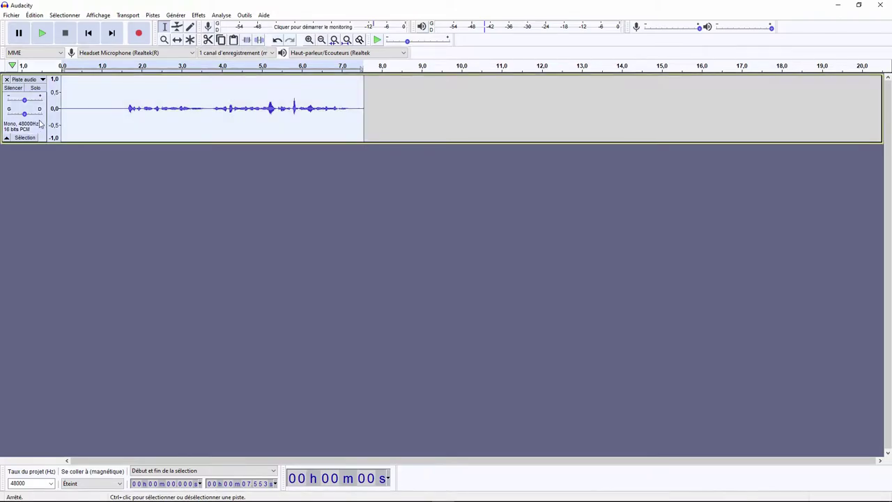
{"action": "left_click", "coordinate": [90, 187]}
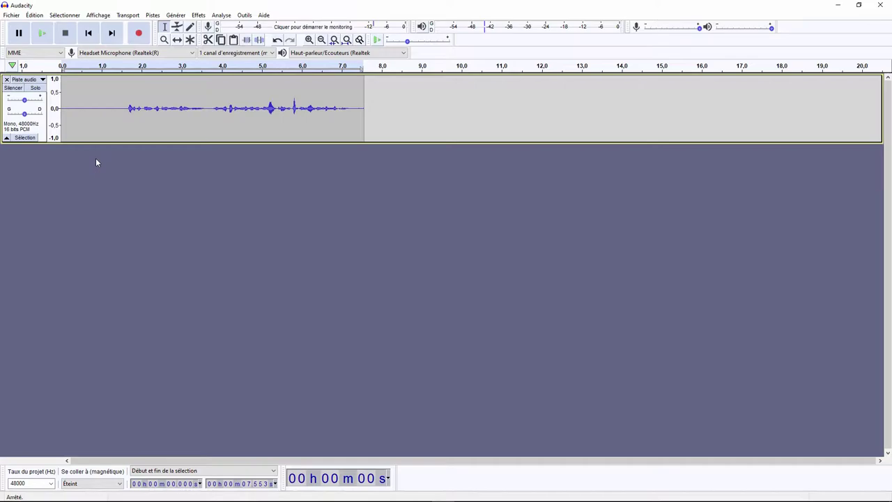
Select the whole track and apply Noise Reduction at 12 dB with the sensitivity set to 3,00.
{"action": "key", "text": "ctrl+a"}
{"action": "left_click", "coordinate": [198, 14]}
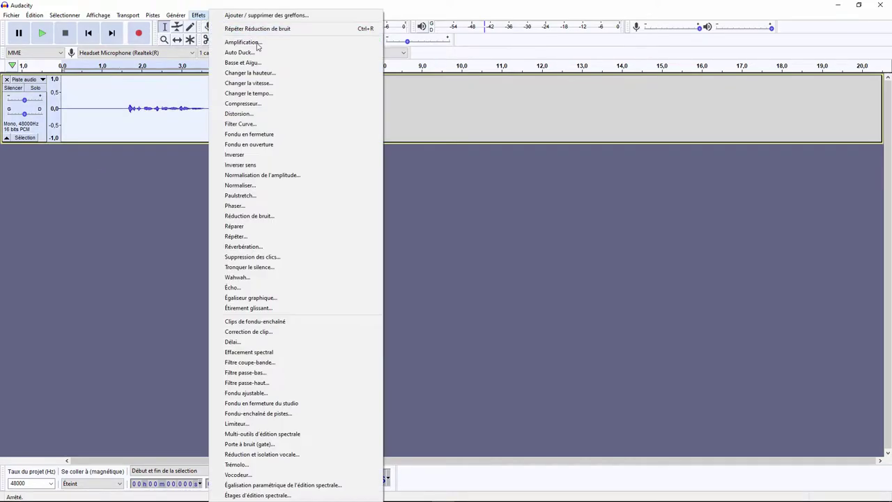
{"action": "left_click", "coordinate": [271, 217]}
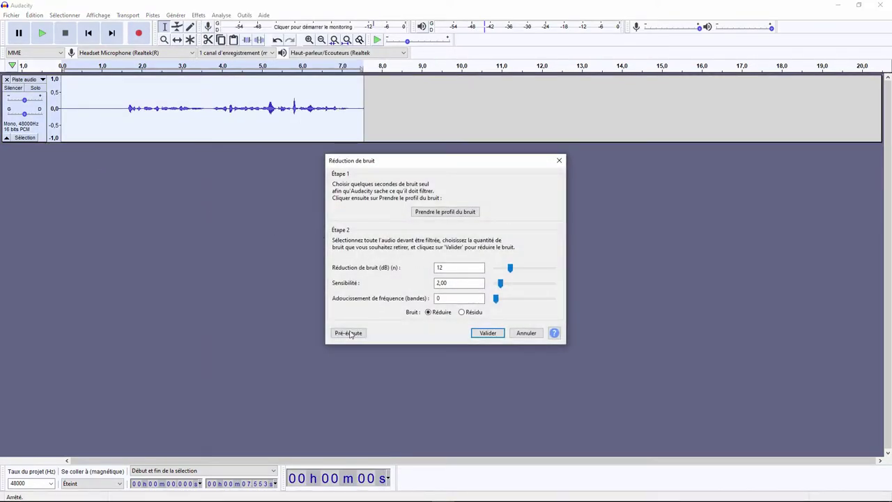
{"action": "left_click_drag", "start_coordinate": [499, 288], "coordinate": [505, 287]}
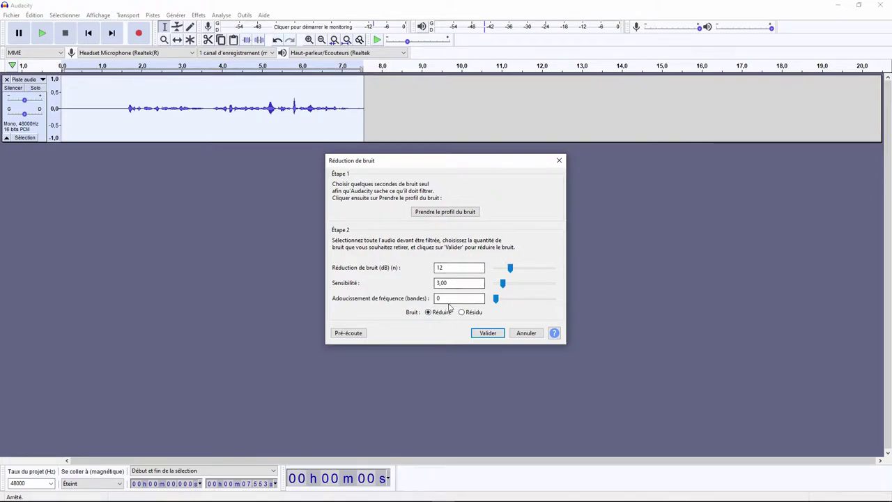
{"action": "left_click", "coordinate": [488, 333]}
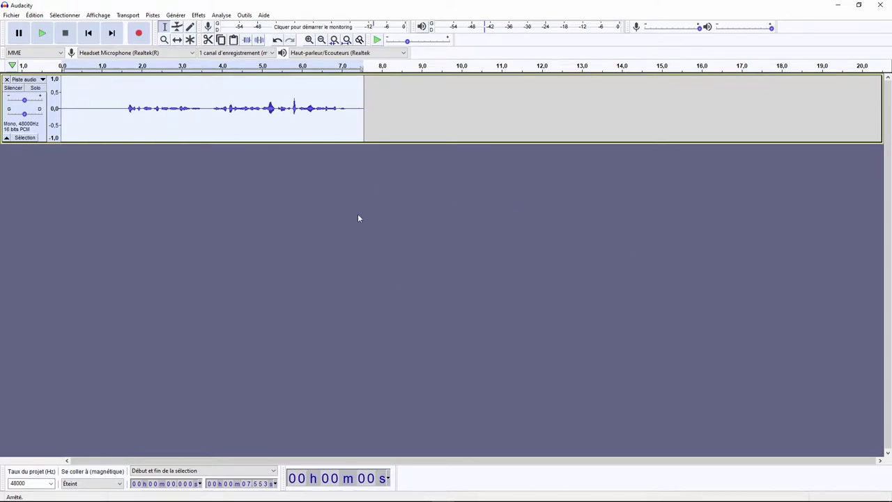
Select the quiet opening from about 0.26 to 1.29 s and play it to check the remaining background noise.
{"action": "left_click_drag", "start_coordinate": [72, 111], "coordinate": [113, 111]}
{"action": "left_click", "coordinate": [41, 33]}
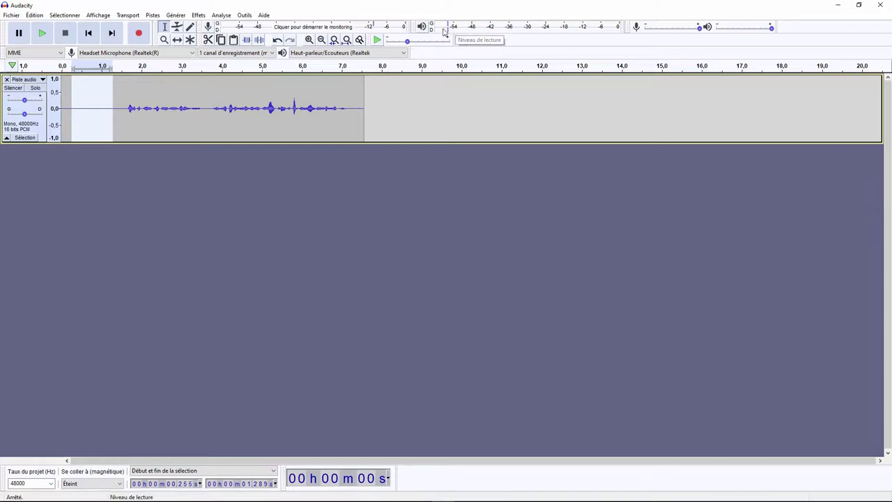
{"action": "left_click", "coordinate": [47, 33]}
{"action": "key", "text": "space"}
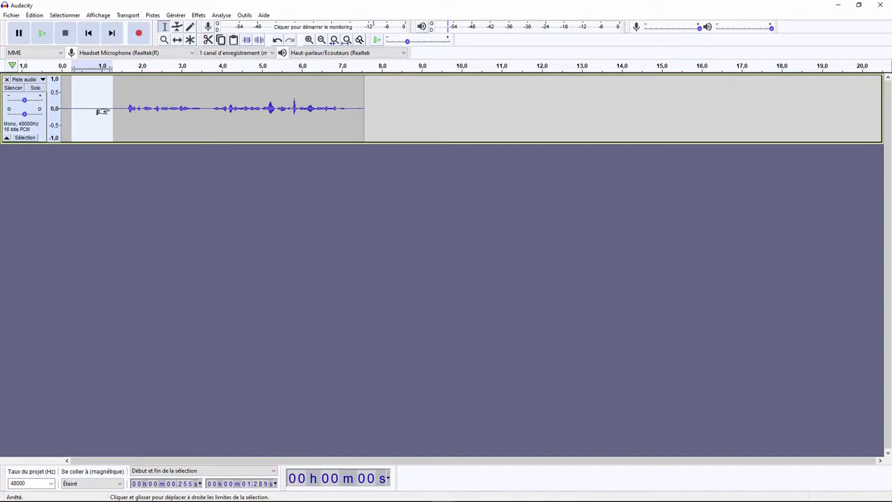
Apply Noise Reduction a second time to the whole track with the same settings.
{"action": "key", "text": "ctrl+a"}
{"action": "left_click", "coordinate": [198, 15]}
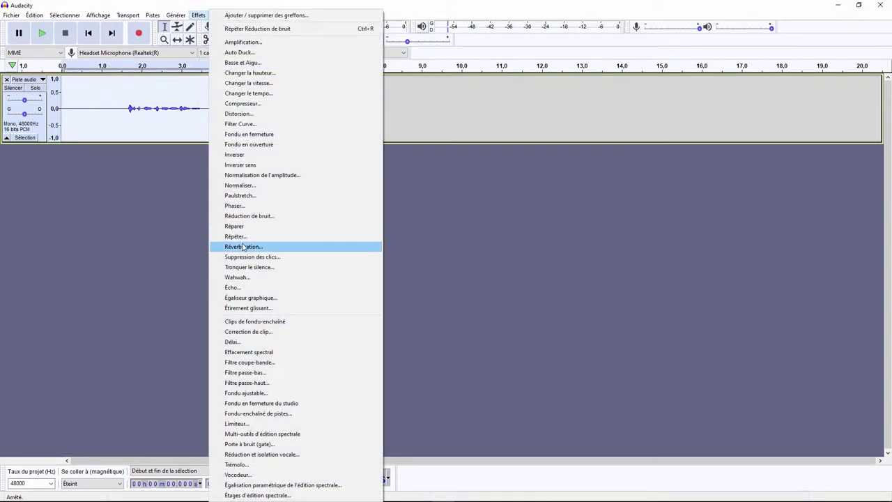
{"action": "left_click", "coordinate": [279, 213]}
{"action": "left_click", "coordinate": [488, 333]}
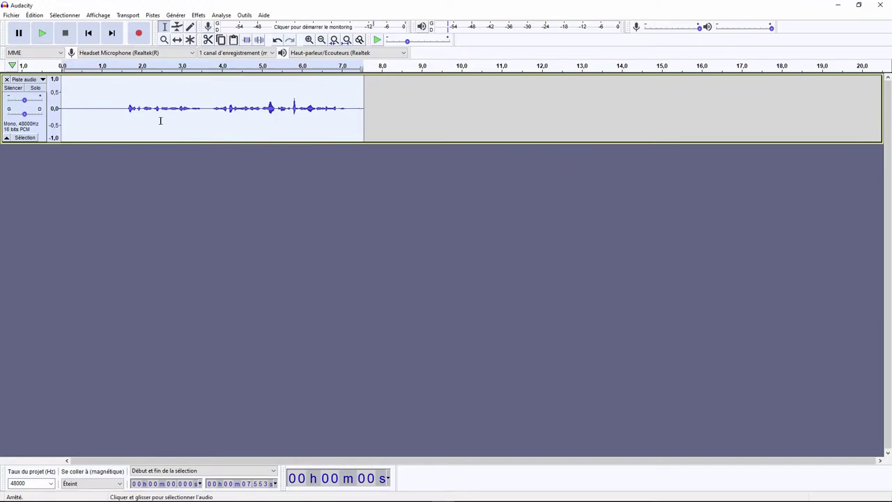
Play the quiet passage from about 0.42 to 1.39 s to check the noise level.
{"action": "left_click_drag", "start_coordinate": [79, 112], "coordinate": [118, 112]}
{"action": "left_click", "coordinate": [42, 32]}
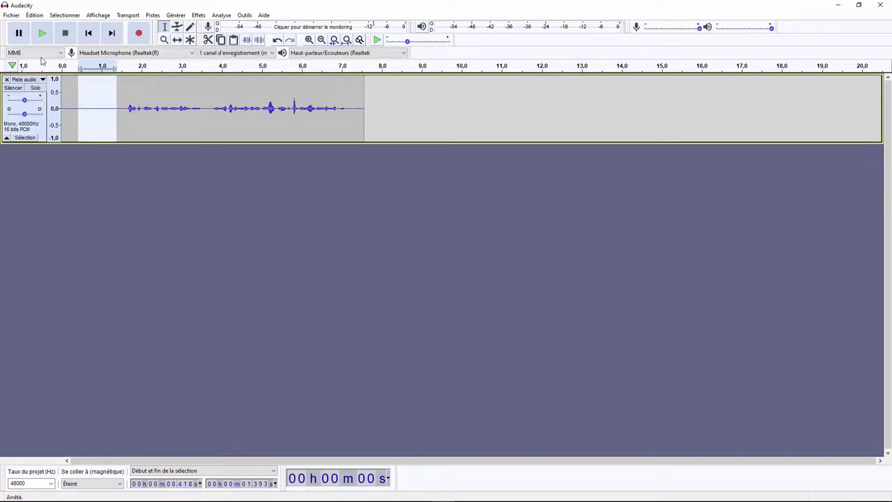
Play the noise-reduced audio to check it, and clear the selection on the track.
{"action": "left_click", "coordinate": [33, 35]}
{"action": "left_click", "coordinate": [190, 207]}
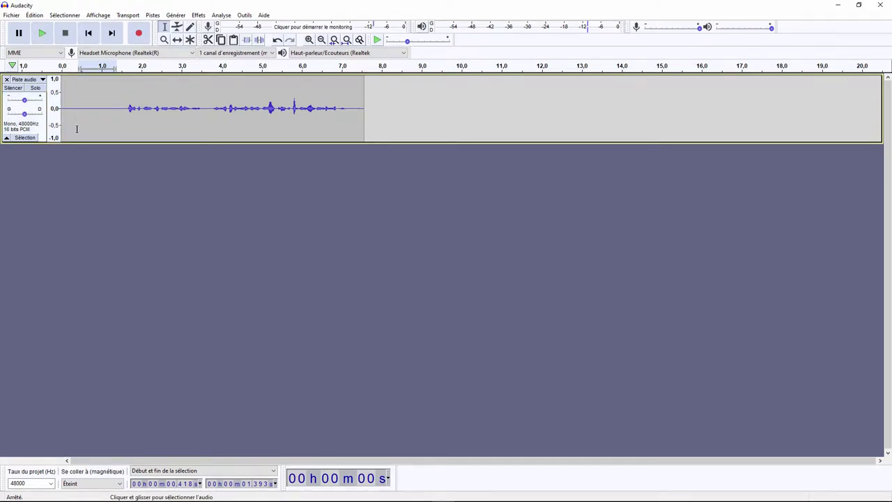
{"action": "left_click_drag", "start_coordinate": [115, 111], "coordinate": [47, 122]}
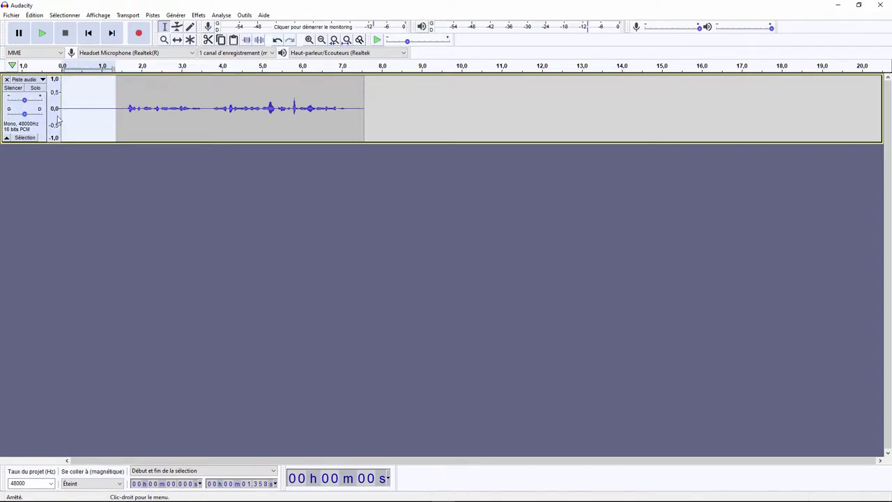
{"action": "left_click", "coordinate": [124, 114]}
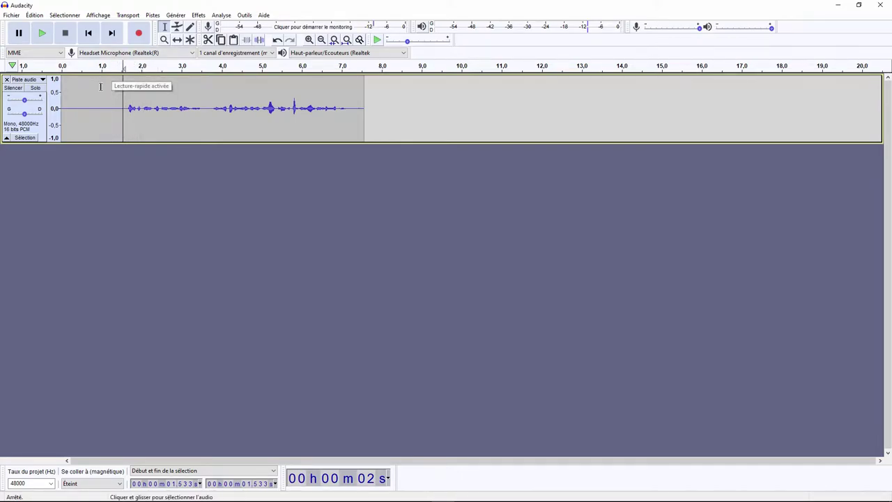
{"action": "left_click_drag", "start_coordinate": [101, 118], "coordinate": [70, 118]}
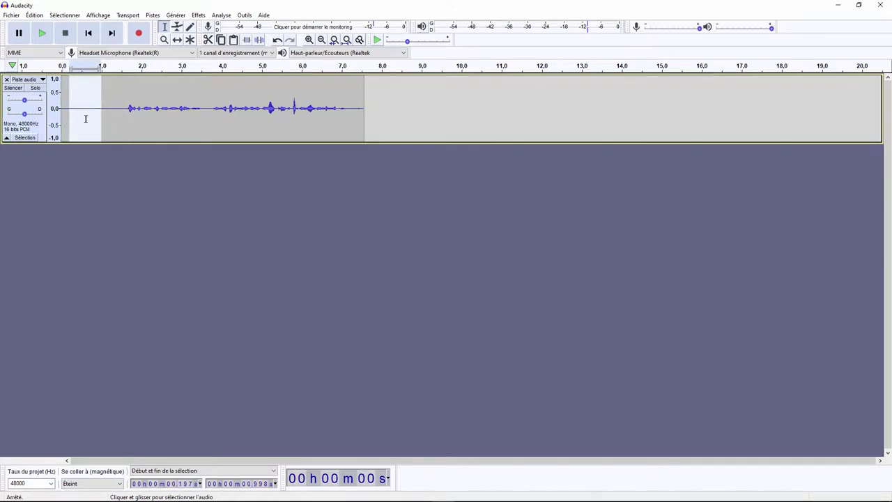
{"action": "left_click_drag", "start_coordinate": [128, 115], "coordinate": [155, 115]}
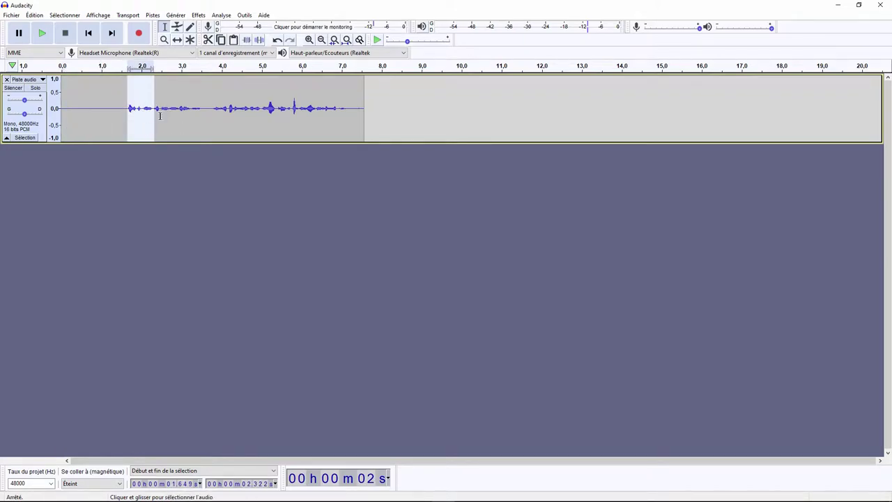
{"action": "left_click", "coordinate": [110, 115]}
{"action": "left_click", "coordinate": [103, 115]}
{"action": "left_click", "coordinate": [93, 115]}
{"action": "left_click", "coordinate": [68, 114]}
{"action": "left_click_drag", "start_coordinate": [68, 115], "coordinate": [111, 118]}
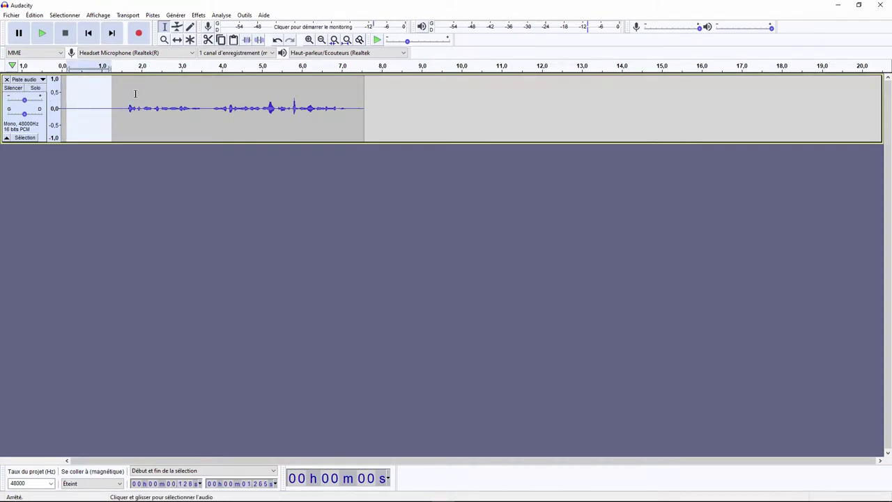
Delete the silent opening of the track, from 0 to about 1.35 s.
{"action": "left_click", "coordinate": [99, 92]}
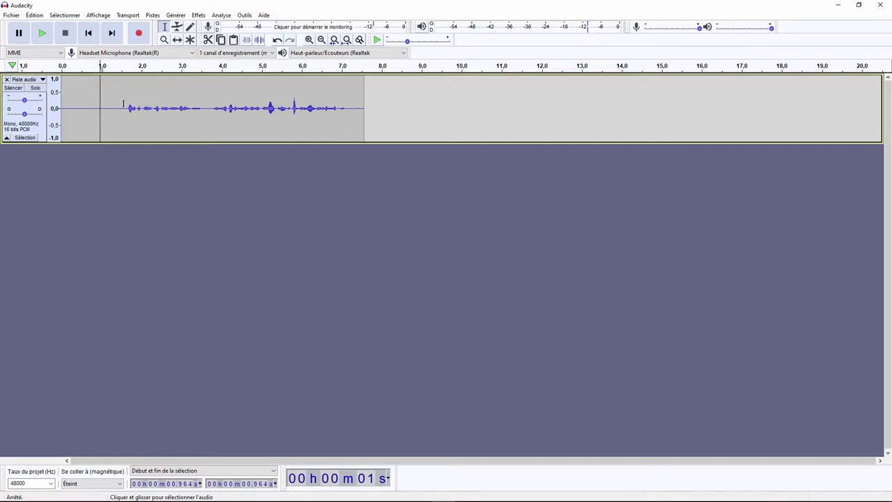
{"action": "left_click_drag", "start_coordinate": [115, 104], "coordinate": [60, 105]}
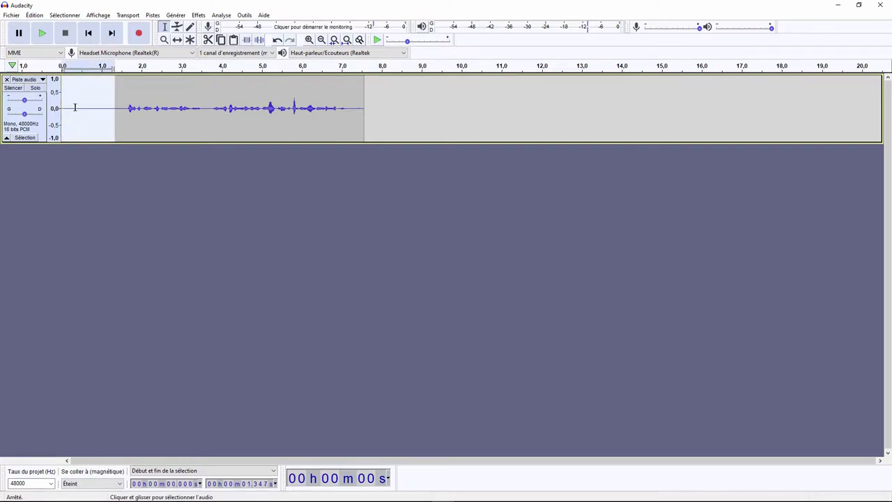
{"action": "key", "text": "Delete"}
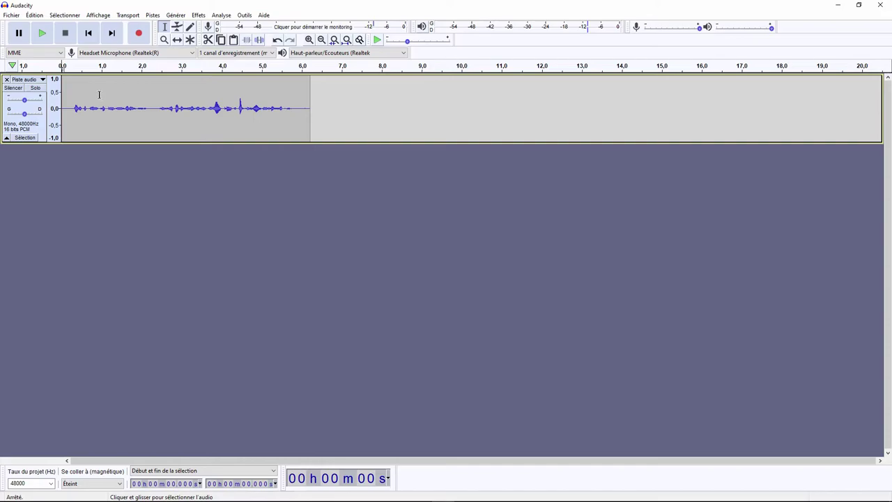
Select the end of the track from about 5.96 to 6.56 s and play it to check the remaining background noise.
{"action": "left_click_drag", "start_coordinate": [299, 113], "coordinate": [323, 118]}
{"action": "key", "text": "space"}
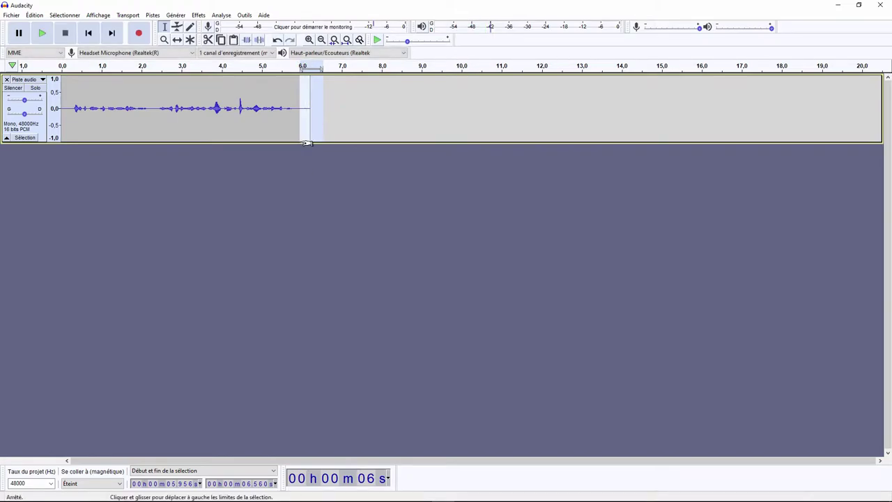
{"action": "key", "text": "space"}
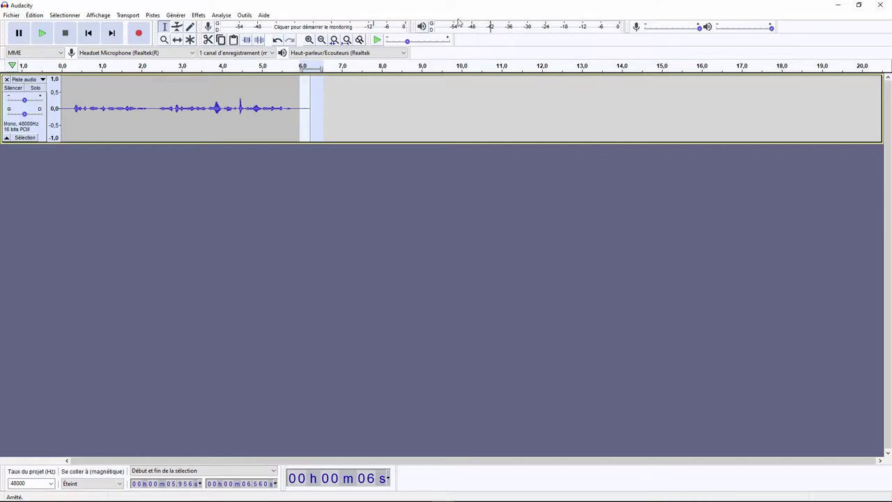
{"action": "key", "text": "space"}
{"action": "key", "text": "space"}
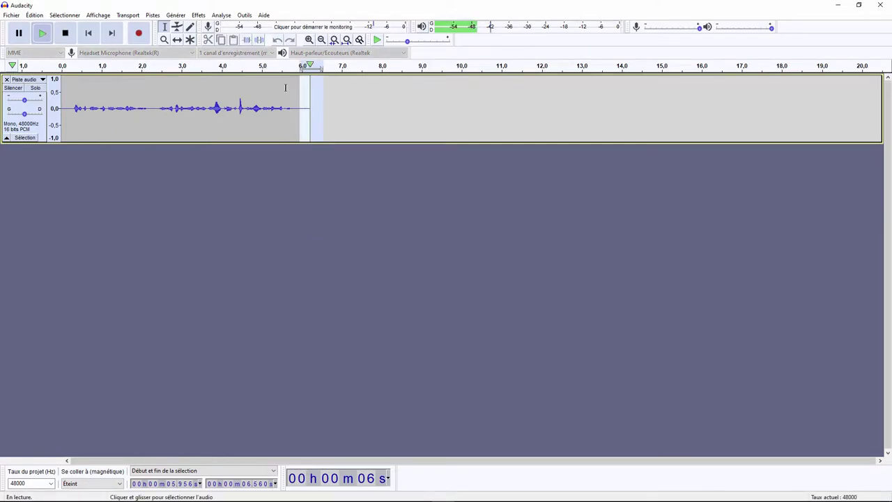
{"action": "left_click", "coordinate": [267, 177]}
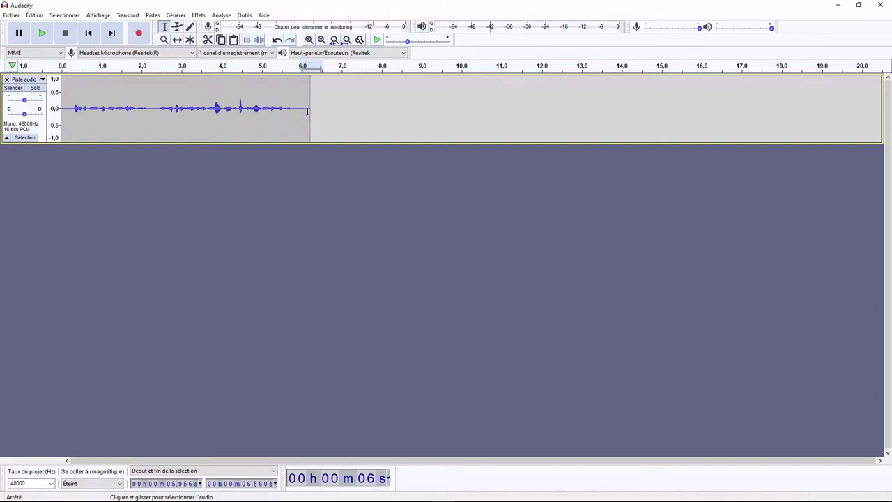
Capture a Noise Reduction noise profile from the quiet tail between about 5.97 and 6.21 s.
{"action": "left_click_drag", "start_coordinate": [300, 111], "coordinate": [310, 111]}
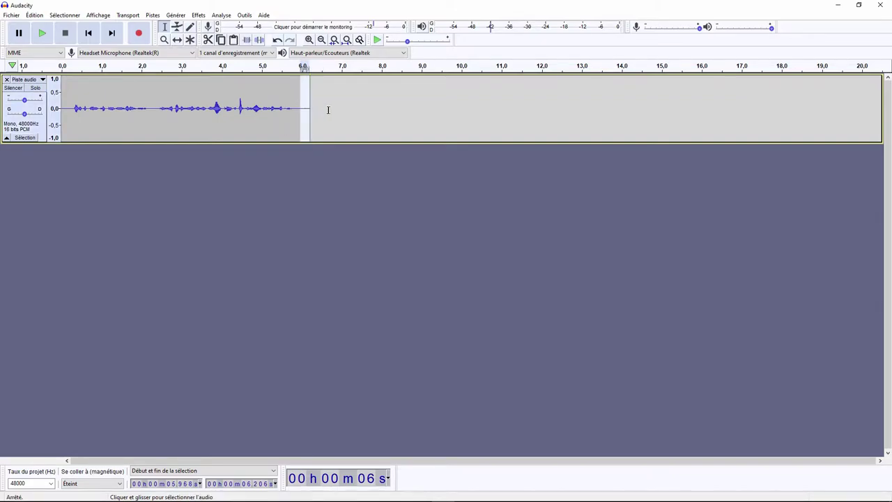
{"action": "left_click", "coordinate": [198, 14]}
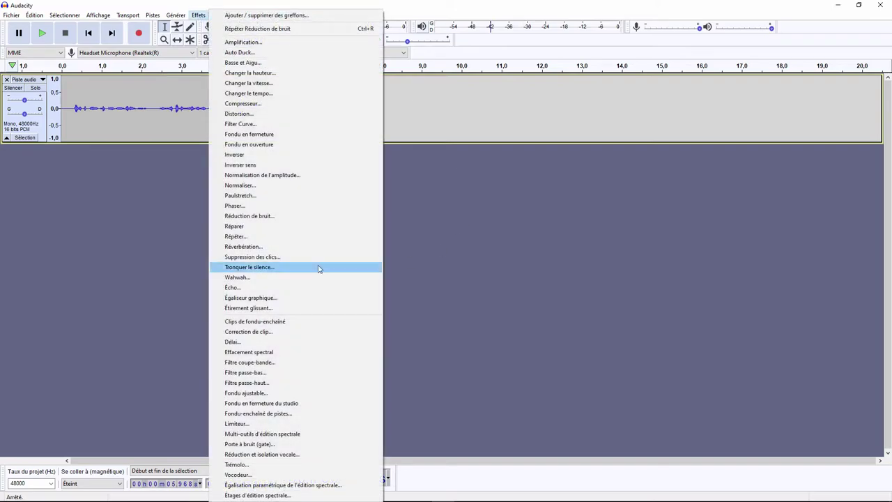
{"action": "left_click", "coordinate": [269, 217]}
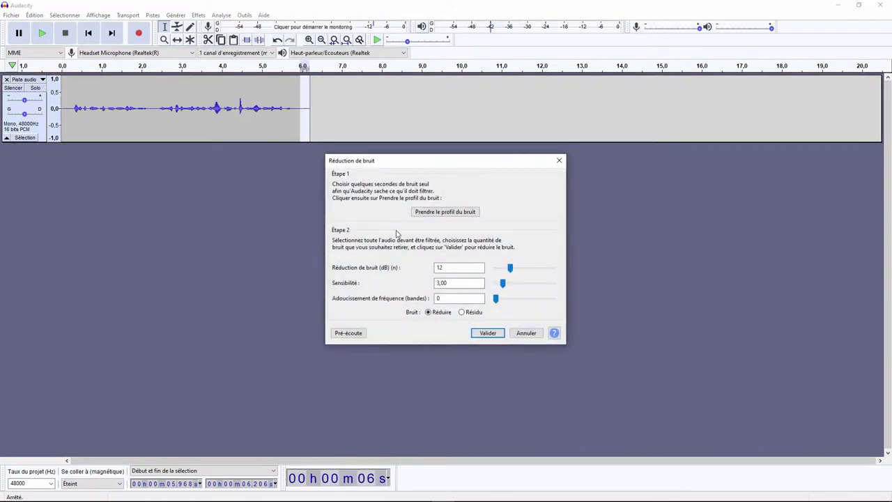
{"action": "left_click", "coordinate": [446, 212]}
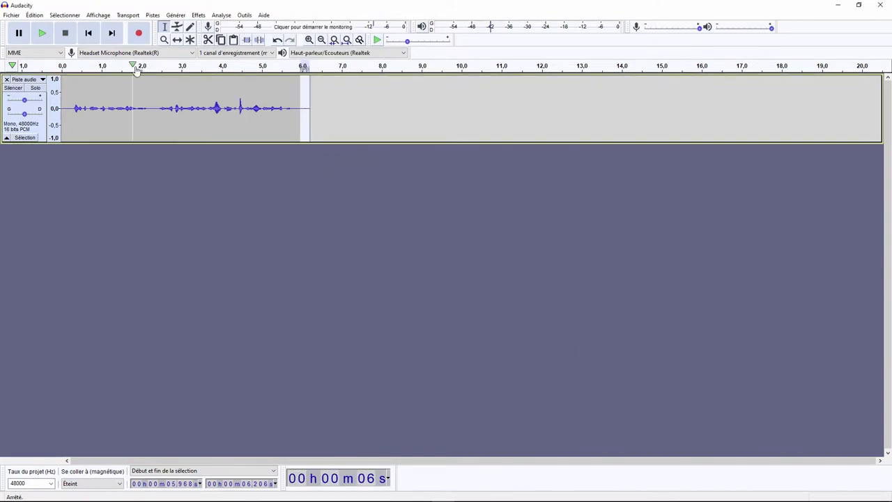
Apply Noise Reduction to the whole track at 12 dB, sensitivity 3,00 and frequency smoothing 0.
{"action": "key", "text": "ctrl+a"}
{"action": "left_click", "coordinate": [198, 14]}
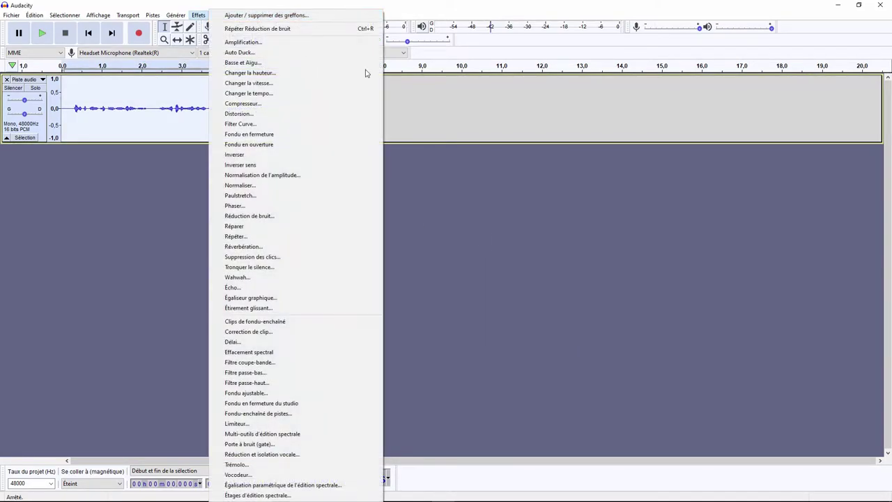
{"action": "left_click", "coordinate": [282, 223]}
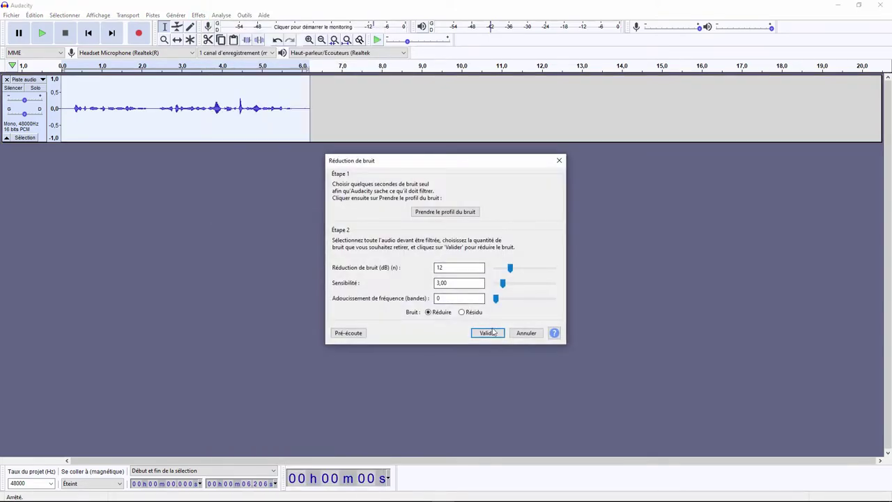
{"action": "left_click", "coordinate": [484, 333]}
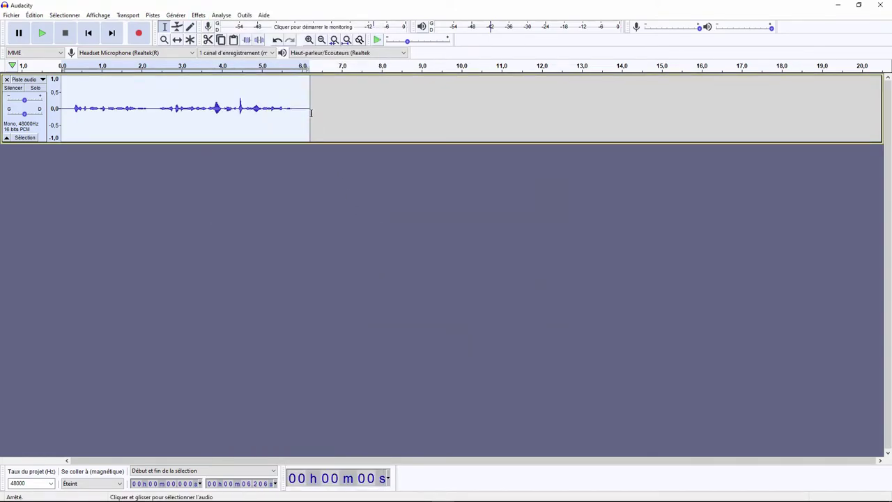
Recheck the quiet tail from about 5.97 to 6.21 s, and apply Noise Reduction to the whole track once more.
{"action": "left_click_drag", "start_coordinate": [311, 113], "coordinate": [300, 113]}
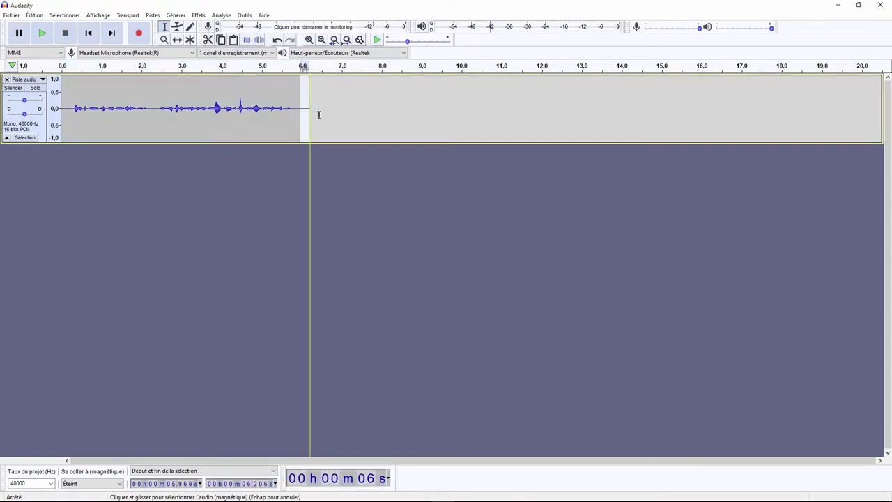
{"action": "double_click", "coordinate": [255, 133]}
{"action": "left_click", "coordinate": [199, 15]}
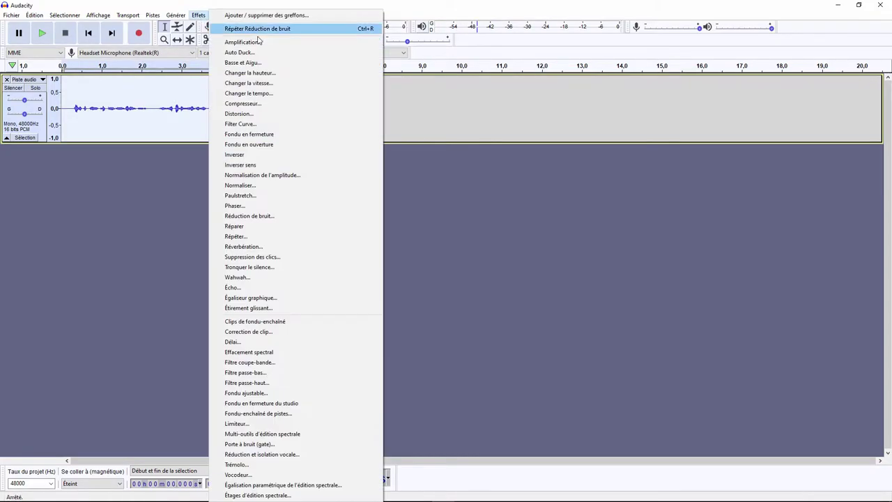
{"action": "left_click", "coordinate": [279, 216]}
{"action": "left_click", "coordinate": [487, 333]}
Select the quiet tail from about 5.91 to 6.21 s and play it to check for residual noise.
{"action": "left_click", "coordinate": [300, 128]}
{"action": "left_click_drag", "start_coordinate": [305, 114], "coordinate": [310, 111]}
{"action": "left_click", "coordinate": [306, 111]}
{"action": "key", "text": "space"}
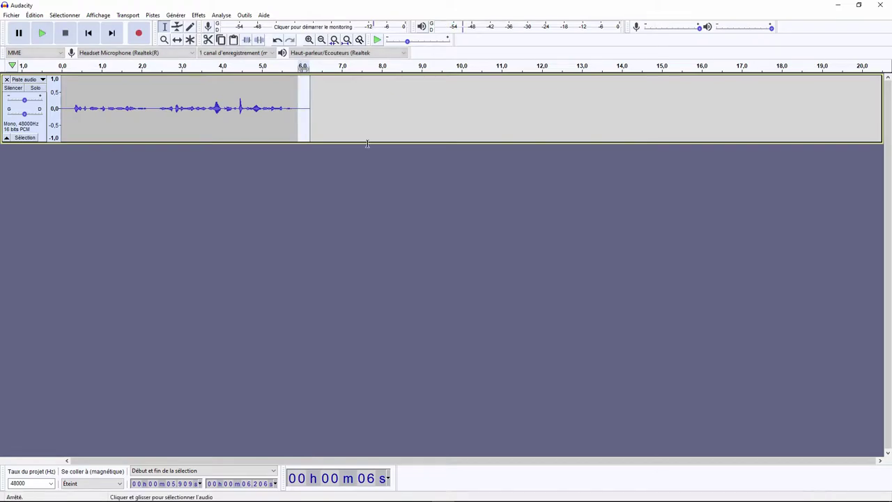
Run Noise Reduction again on the whole track and play the tail from about 5.91 to 6.21 s.
{"action": "key", "text": "ctrl+a"}
{"action": "left_click", "coordinate": [198, 15]}
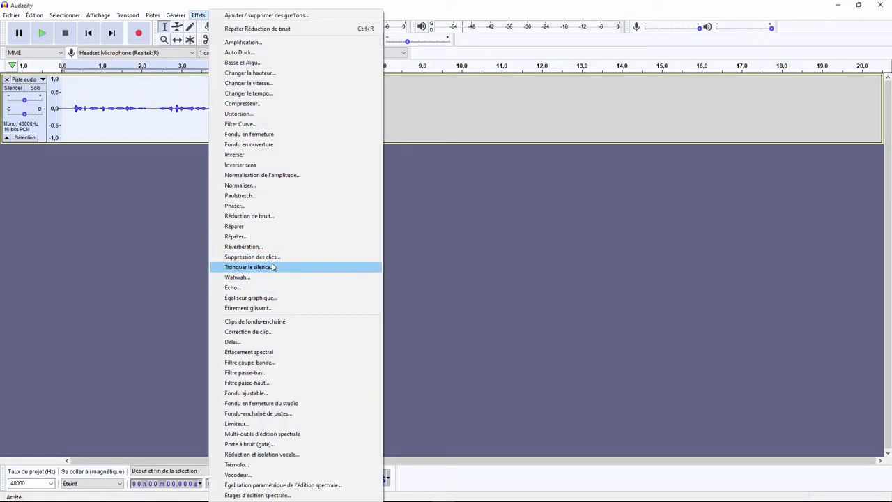
{"action": "left_click", "coordinate": [248, 216]}
{"action": "left_click", "coordinate": [488, 332]}
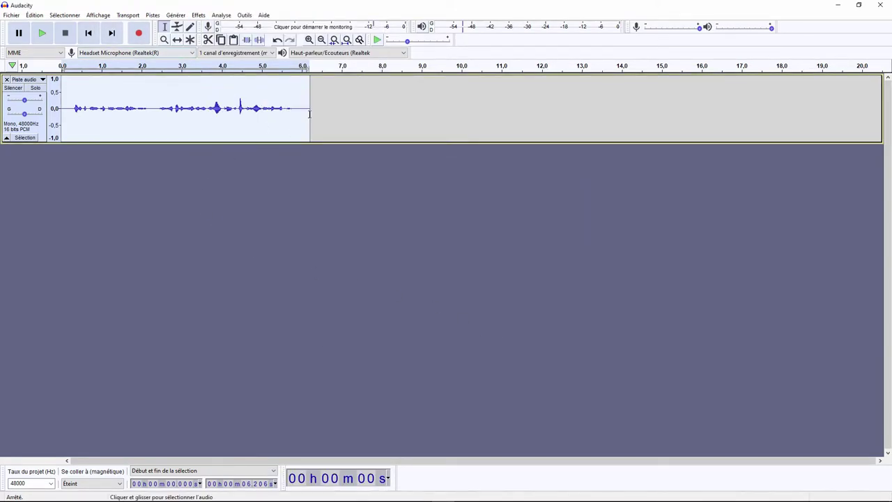
{"action": "left_click_drag", "start_coordinate": [298, 108], "coordinate": [309, 108]}
{"action": "left_click", "coordinate": [42, 32]}
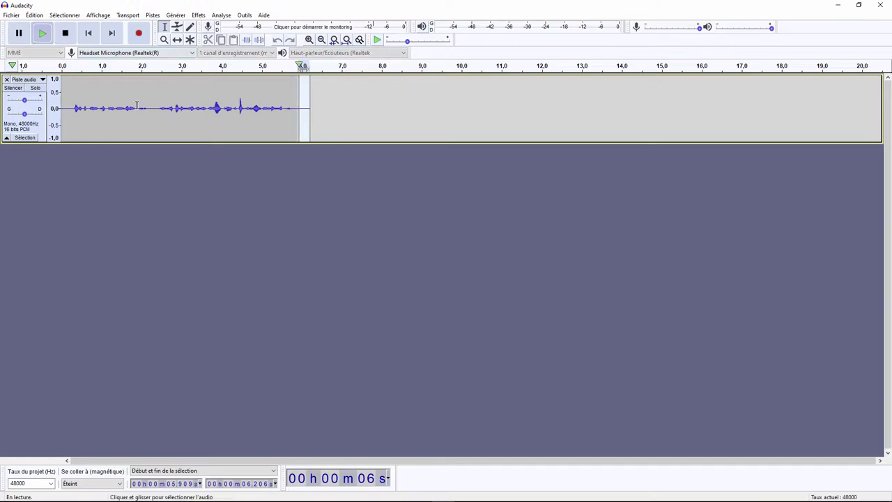
Apply another Noise Reduction pass to the whole track at 12 dB with sensitivity 3,00.
{"action": "double_click", "coordinate": [92, 79]}
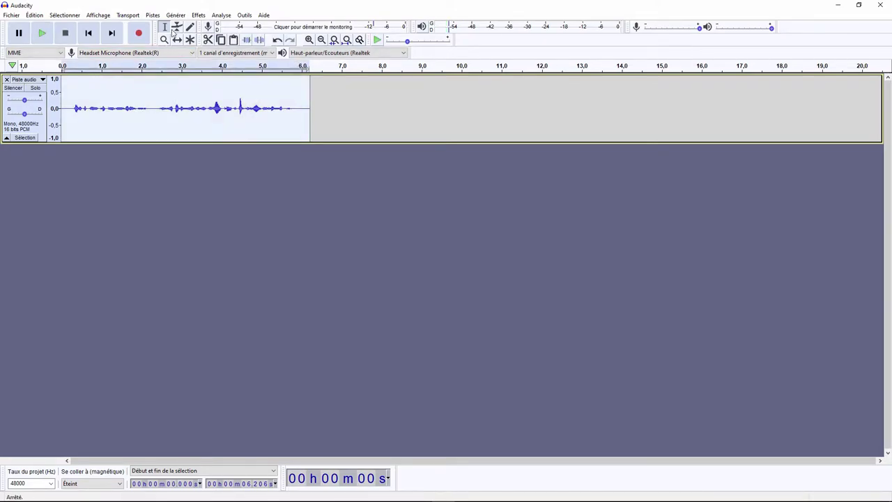
{"action": "left_click", "coordinate": [199, 15]}
{"action": "left_click", "coordinate": [355, 217]}
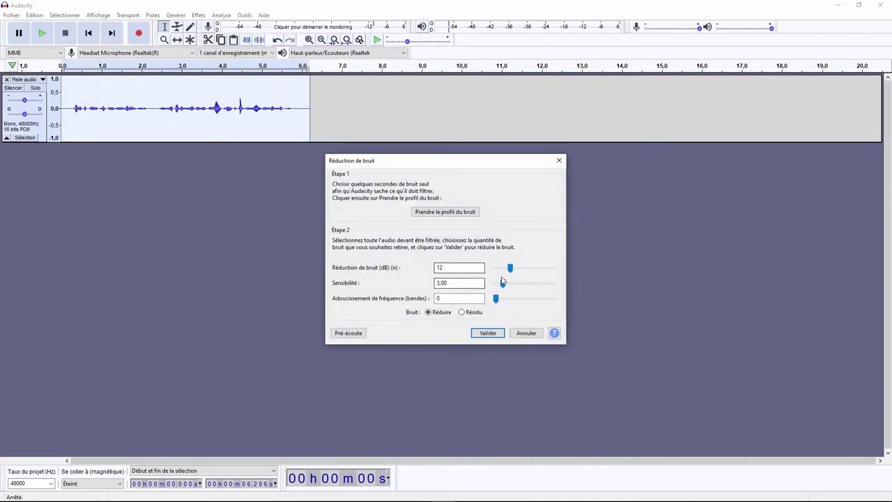
{"action": "left_click", "coordinate": [477, 337]}
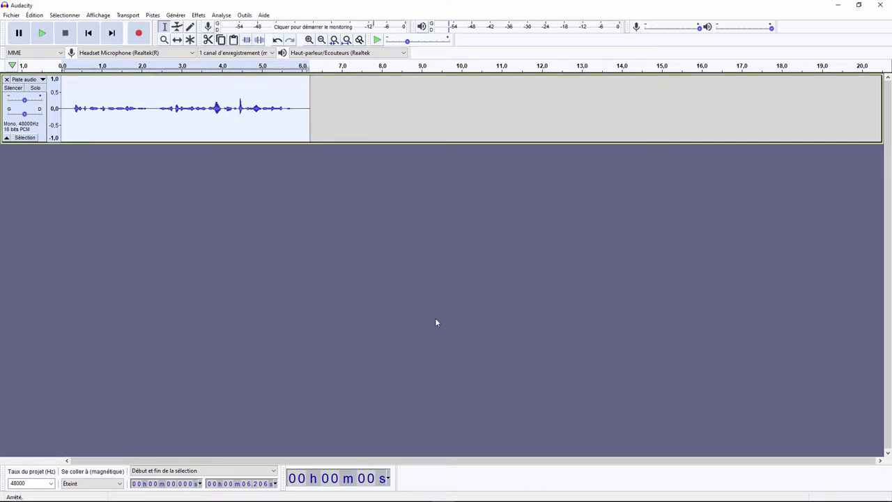
Play the tail from about 5.96 to 6.28 s to check the noise level, and clear the selection.
{"action": "left_click_drag", "start_coordinate": [295, 111], "coordinate": [314, 115]}
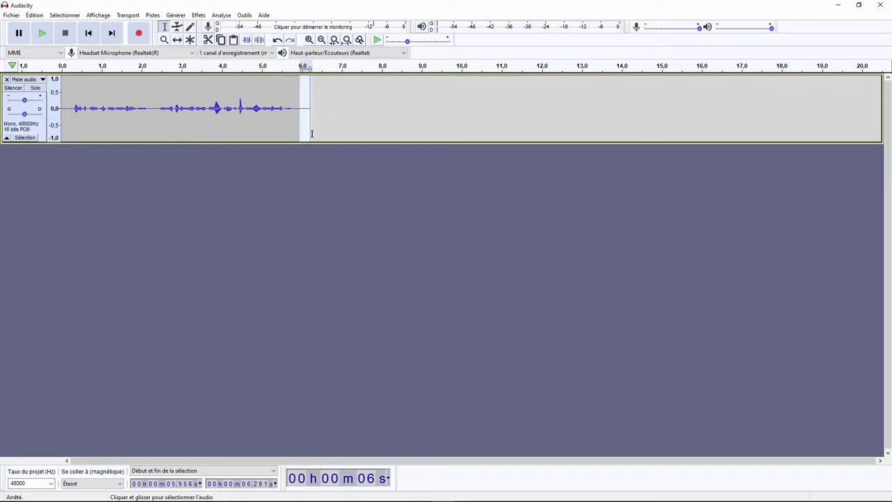
{"action": "key", "text": "space"}
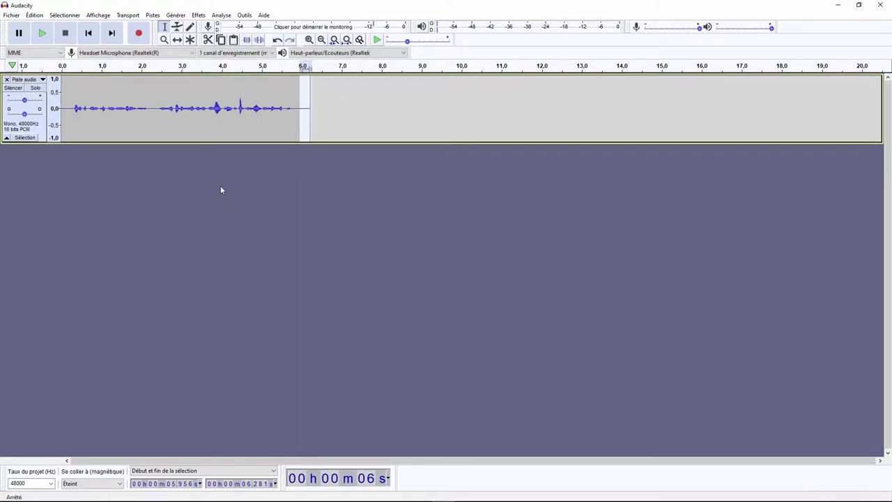
{"action": "left_click", "coordinate": [320, 157]}
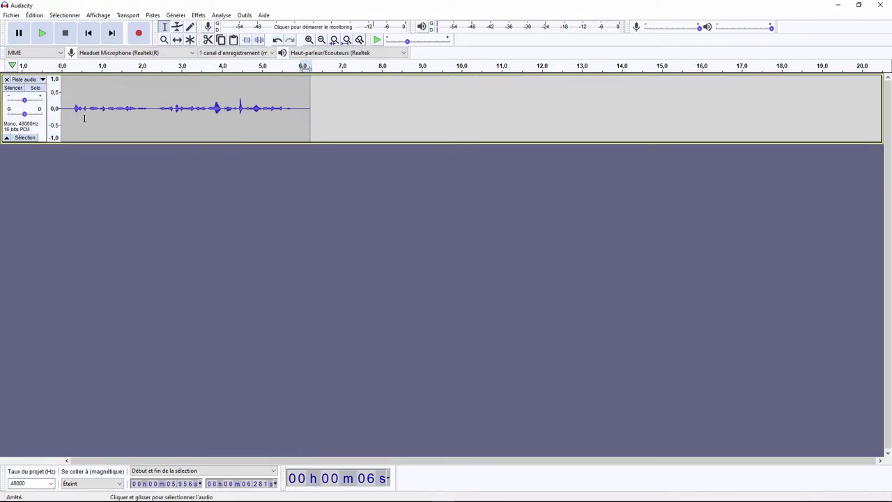
Amplify the whole track by 10,2 dB with clipping not allowed.
{"action": "left_click", "coordinate": [89, 78]}
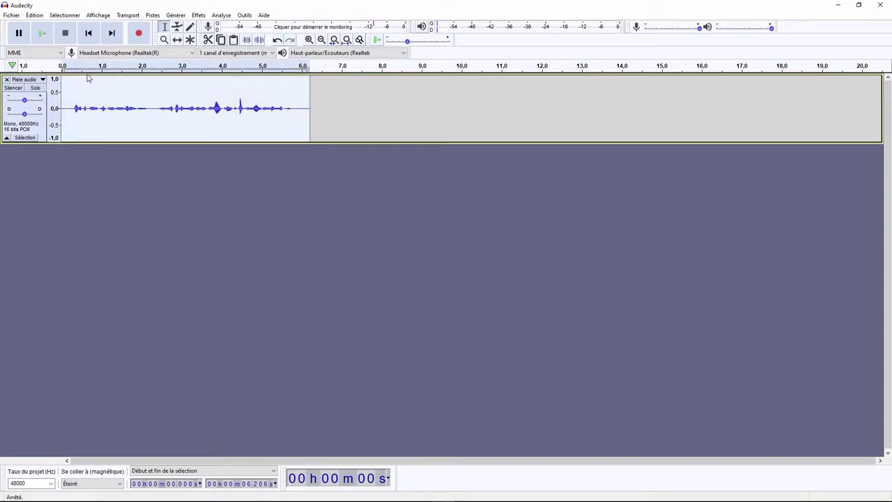
{"action": "left_click", "coordinate": [198, 14]}
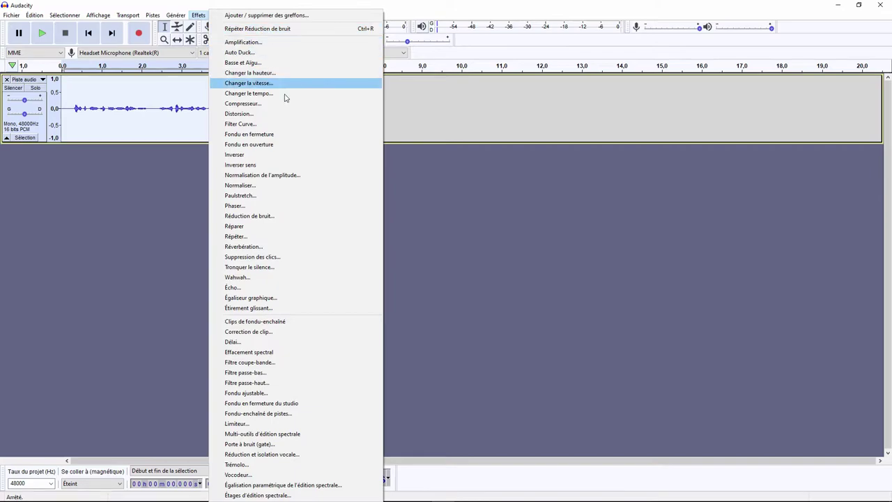
{"action": "left_click", "coordinate": [237, 42]}
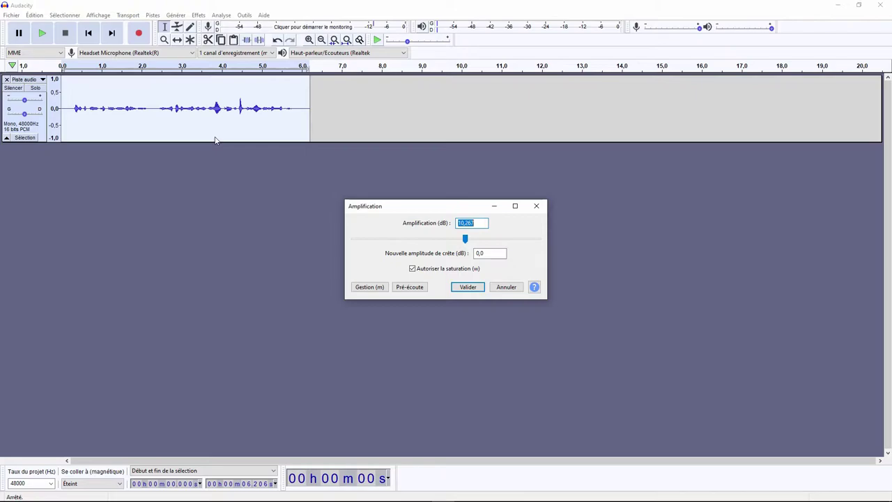
{"action": "left_click", "coordinate": [414, 271]}
{"action": "left_click_drag", "start_coordinate": [465, 242], "coordinate": [525, 243]}
{"action": "left_click", "coordinate": [466, 243]}
{"action": "left_click_drag", "start_coordinate": [467, 245], "coordinate": [468, 246]}
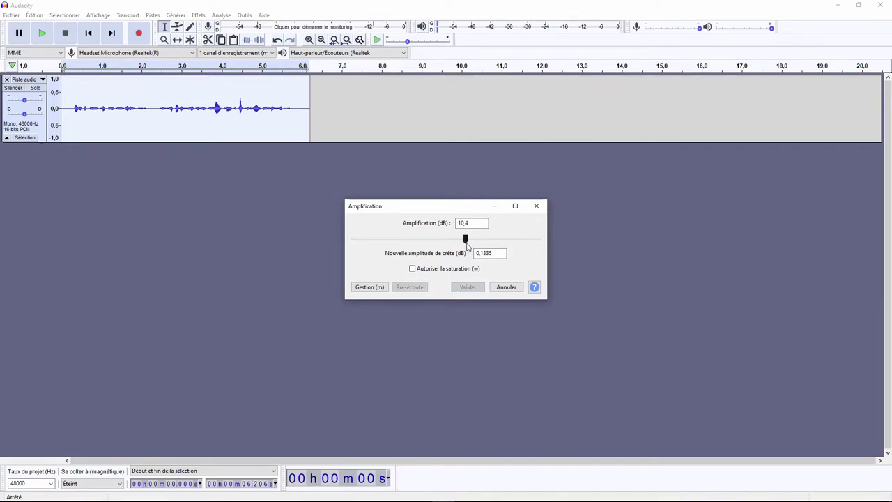
{"action": "left_click_drag", "start_coordinate": [465, 241], "coordinate": [466, 241]}
{"action": "left_click", "coordinate": [466, 241]}
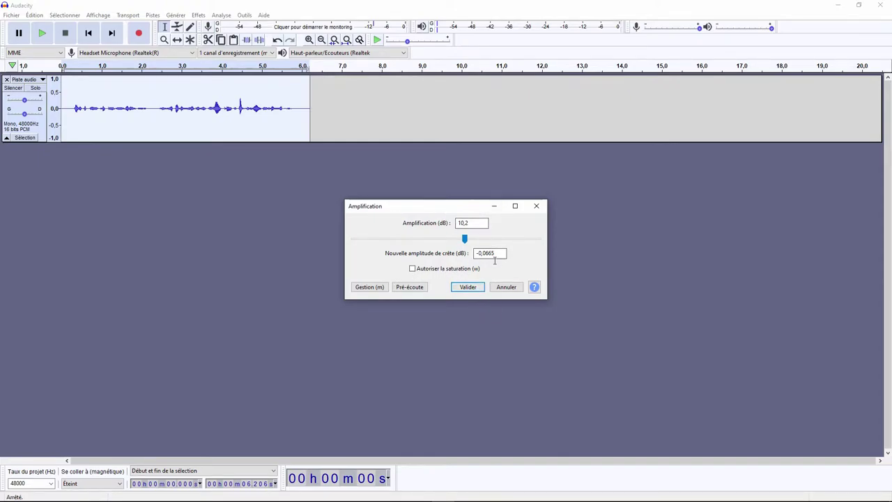
{"action": "left_click_drag", "start_coordinate": [403, 209], "coordinate": [428, 214]}
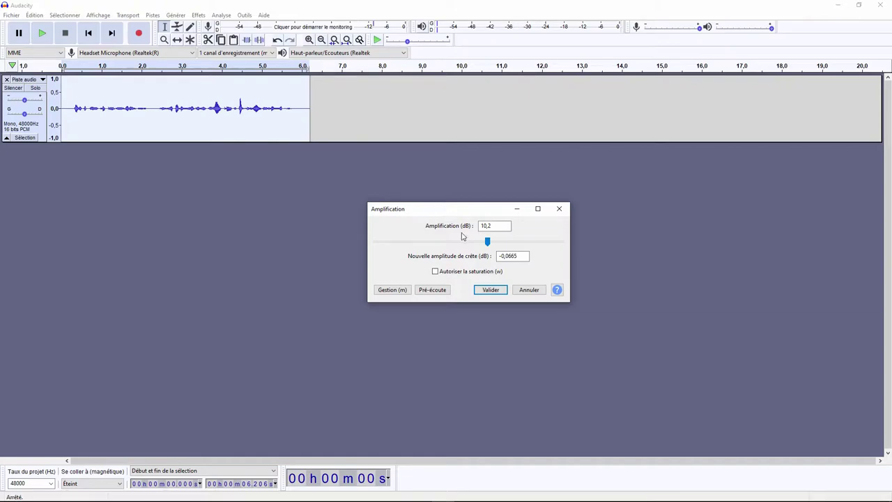
{"action": "left_click", "coordinate": [487, 291]}
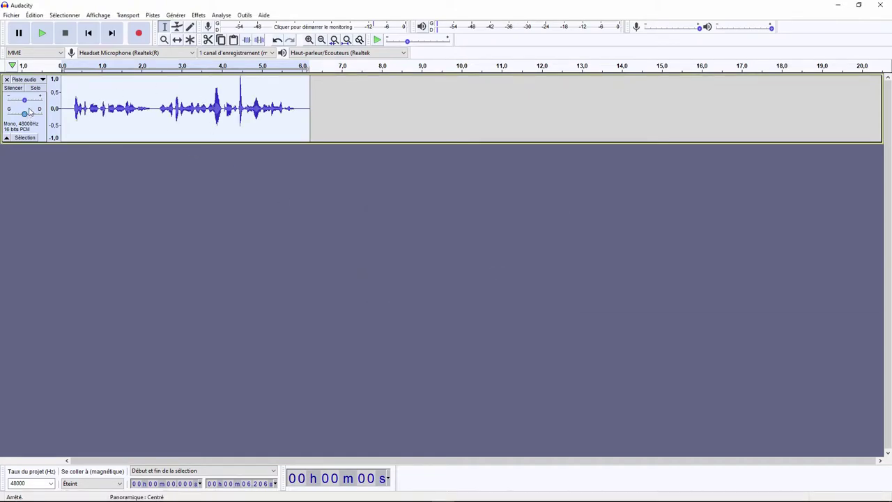
Play the amplified track and the passage from about 4,20 to 5,11 s, and select the loud peak near 4,5 s.
{"action": "key", "text": "space"}
{"action": "left_click_drag", "start_coordinate": [230, 108], "coordinate": [267, 108]}
{"action": "key", "text": "space"}
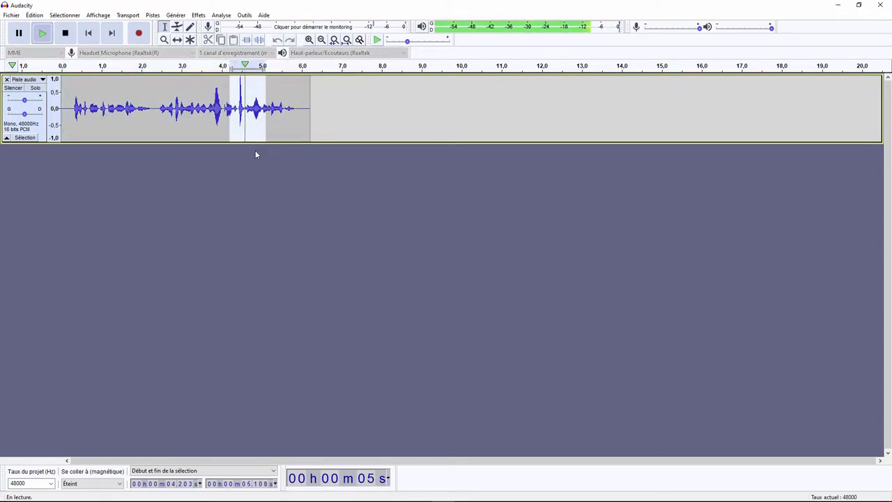
{"action": "key", "text": "space"}
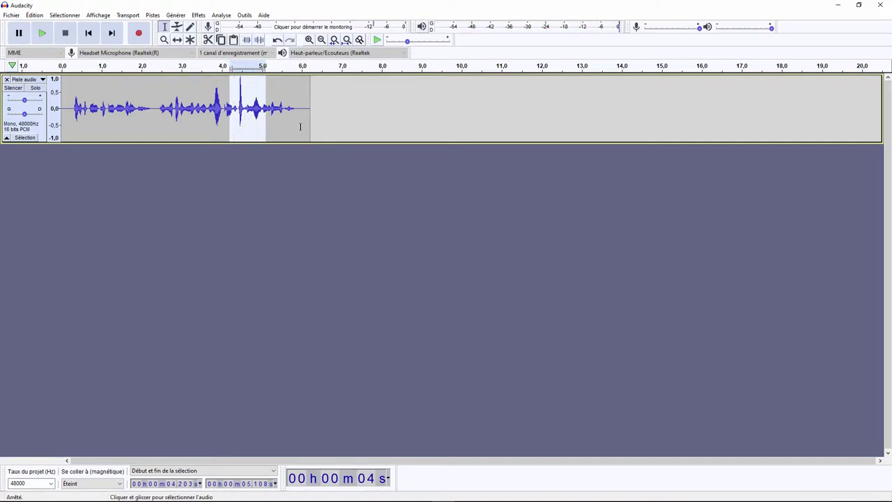
{"action": "left_click", "coordinate": [300, 127]}
{"action": "left_click_drag", "start_coordinate": [233, 108], "coordinate": [238, 108]}
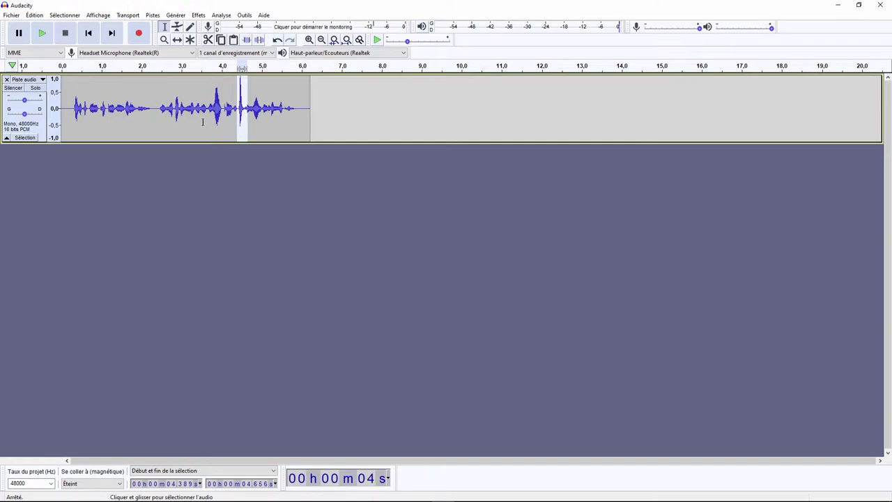
Normalize the whole track to a lower peak amplitude, with DC offset removal enabled.
{"action": "key", "text": "ctrl+a"}
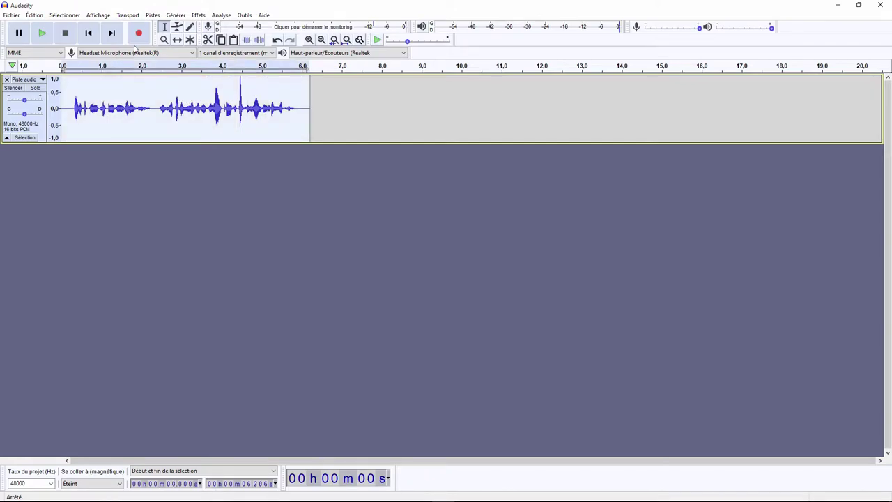
{"action": "left_click", "coordinate": [198, 15]}
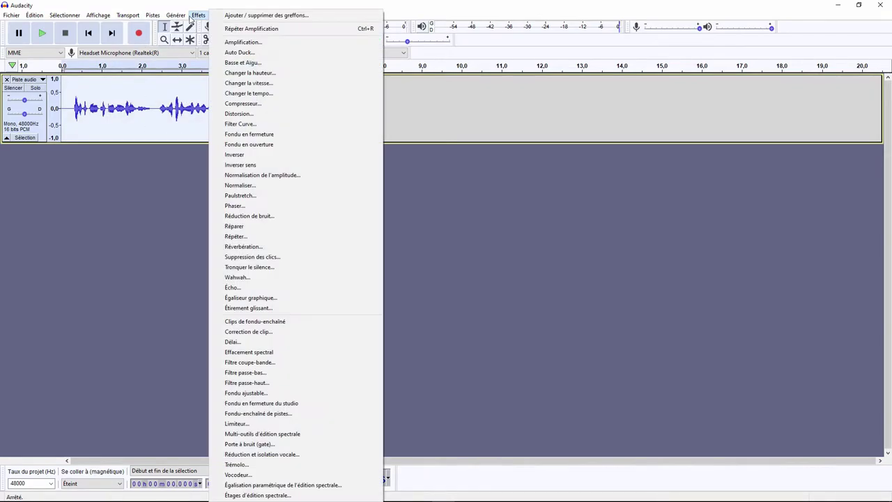
{"action": "left_click", "coordinate": [240, 185]}
{"action": "left_click", "coordinate": [477, 240]}
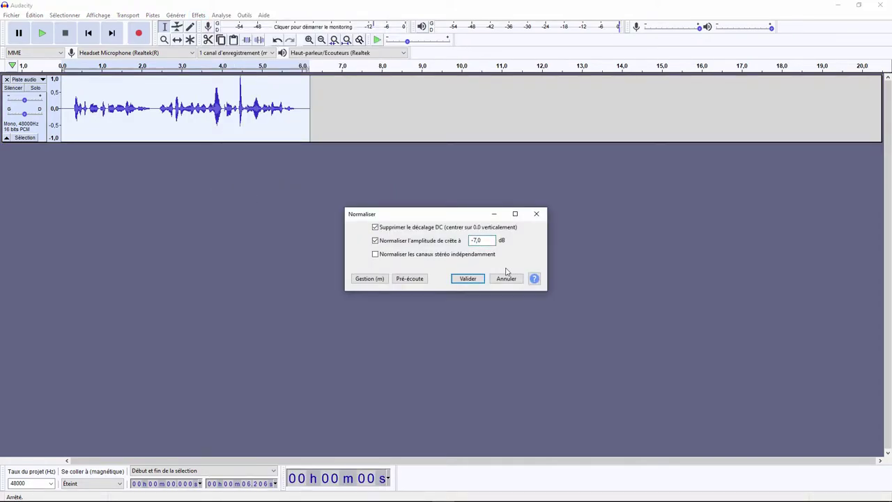
{"action": "left_click", "coordinate": [468, 278]}
Play the normalized track from about 0,30 s, and select and play the loud peak from about 4,42 to 4,53 s.
{"action": "left_click", "coordinate": [74, 108]}
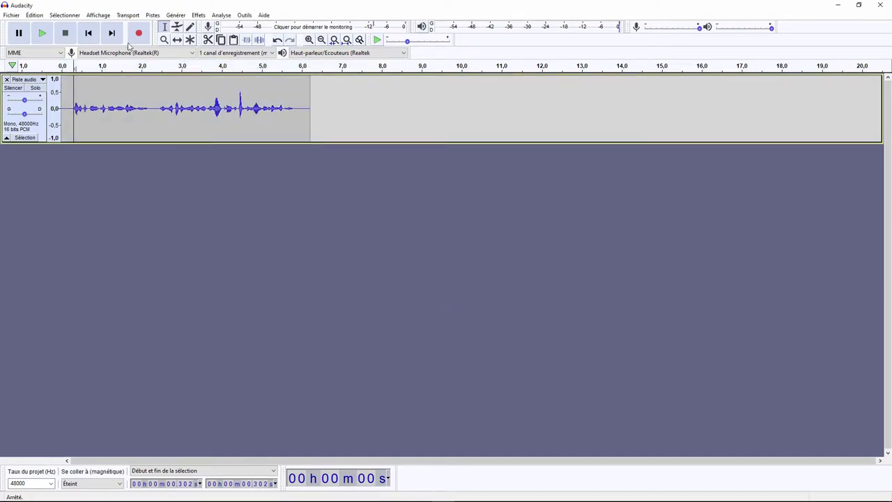
{"action": "key", "text": "space"}
{"action": "left_click_drag", "start_coordinate": [239, 108], "coordinate": [243, 109]}
{"action": "key", "text": "space"}
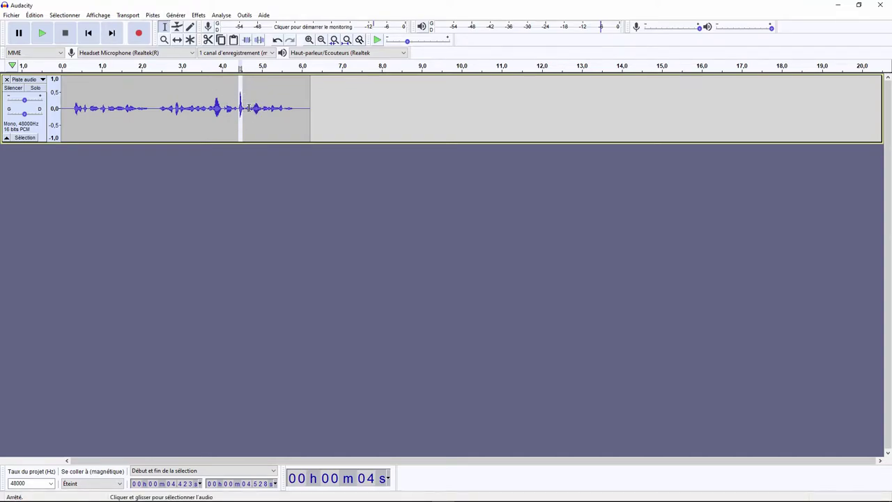
Examine the waveform of the loud peak near 4,5 s up close, then return to the overview of the whole track.
{"action": "key", "text": "ctrl+1"}
{"action": "key", "text": "ctrl+1"}
{"action": "key", "text": "ctrl+1"}
{"action": "key", "text": "ctrl+1"}
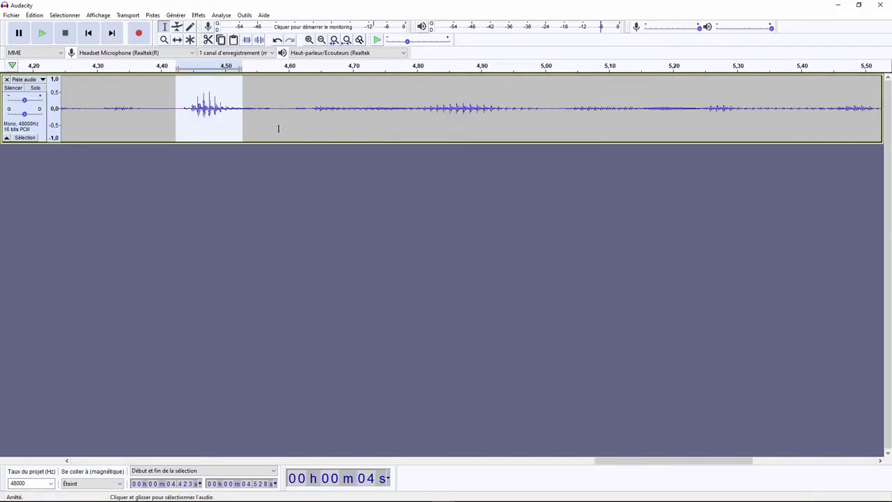
{"action": "key", "text": "ctrl+3"}
{"action": "key", "text": "ctrl+3"}
{"action": "key", "text": "ctrl+3"}
{"action": "key", "text": "ctrl+3"}
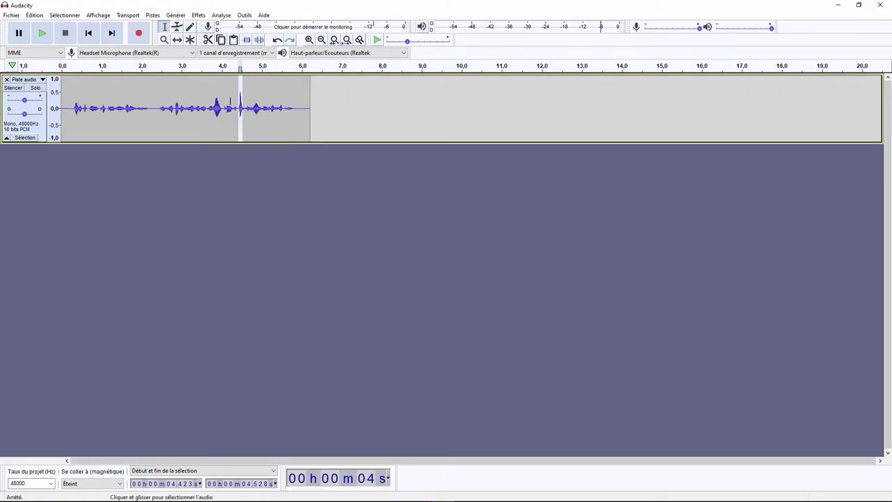
Normalize only the loud peak from about 4,44 to 4,54 s to -3,0 dB.
{"action": "left_click", "coordinate": [247, 108]}
{"action": "left_click_drag", "start_coordinate": [244, 108], "coordinate": [240, 108]}
{"action": "left_click", "coordinate": [198, 15]}
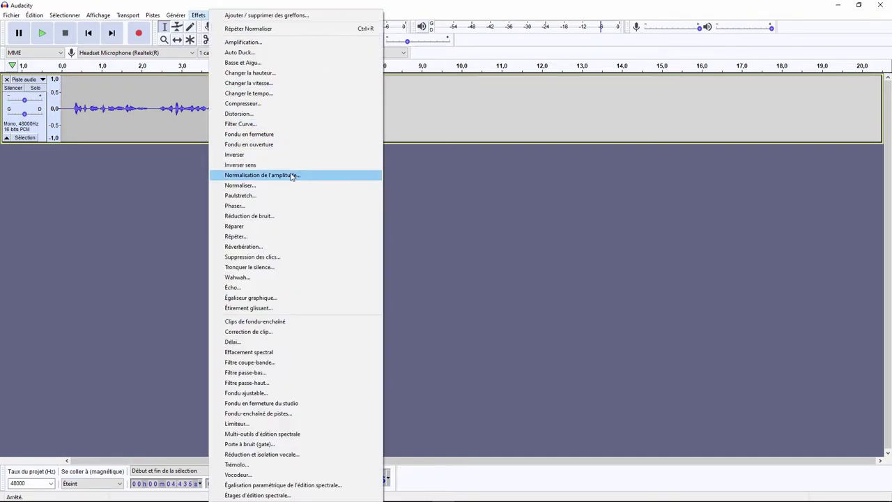
{"action": "left_click", "coordinate": [265, 189]}
{"action": "double_click", "coordinate": [480, 240]}
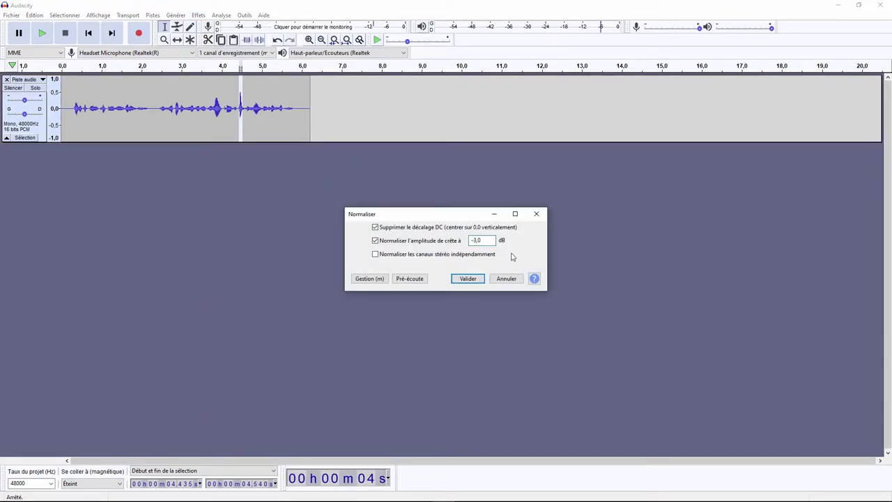
{"action": "left_click", "coordinate": [468, 278]}
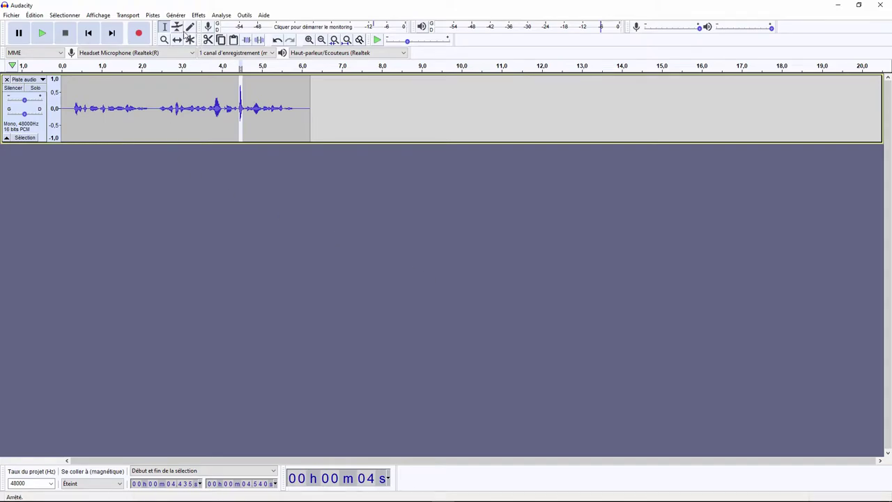
Normalize the same selected peak to -7,0 dB and play the track from about 2,79 s to check it.
{"action": "left_click", "coordinate": [199, 14]}
{"action": "left_click", "coordinate": [282, 184]}
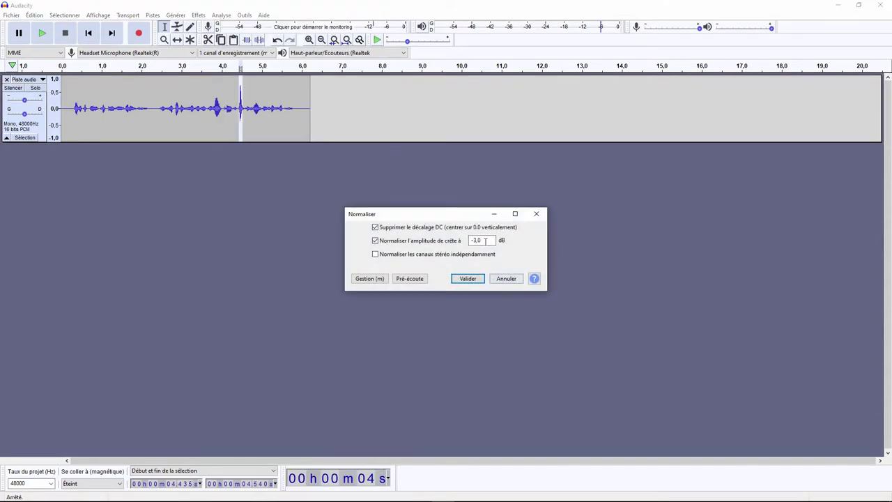
{"action": "key", "text": "Left"}
{"action": "left_click", "coordinate": [469, 280]}
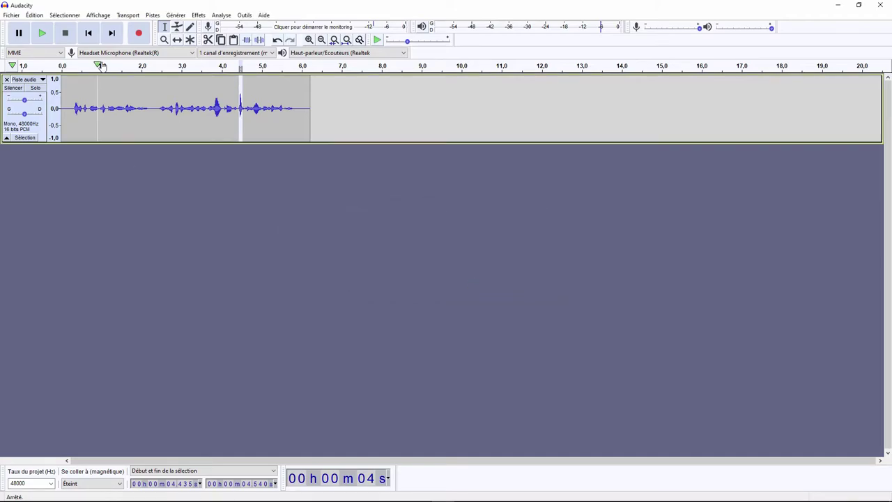
{"action": "key", "text": "space"}
{"action": "left_click", "coordinate": [173, 112]}
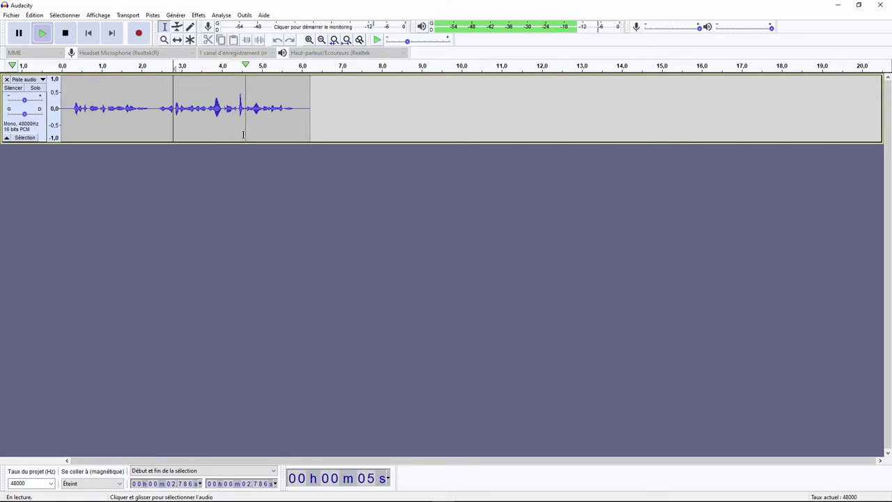
{"action": "key", "text": "space"}
Normalize the peak from about 4,42 to 4,53 s to a lower level and play from about 3,83 s.
{"action": "left_click", "coordinate": [239, 108]}
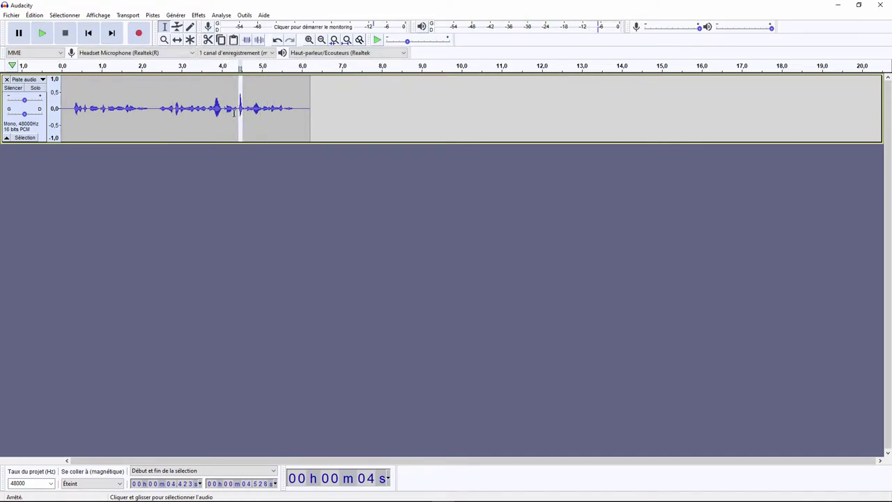
{"action": "left_click", "coordinate": [198, 15]}
{"action": "left_click", "coordinate": [273, 186]}
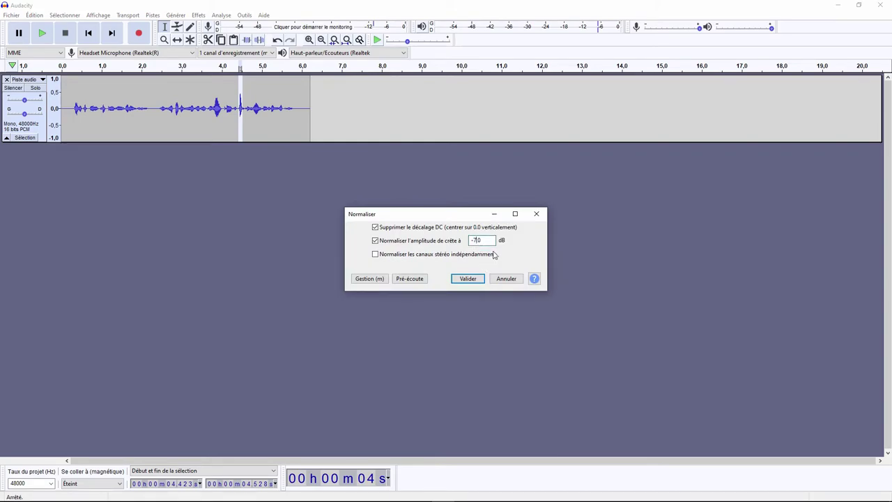
{"action": "left_click", "coordinate": [467, 278]}
{"action": "left_click", "coordinate": [216, 117]}
{"action": "key", "text": "space"}
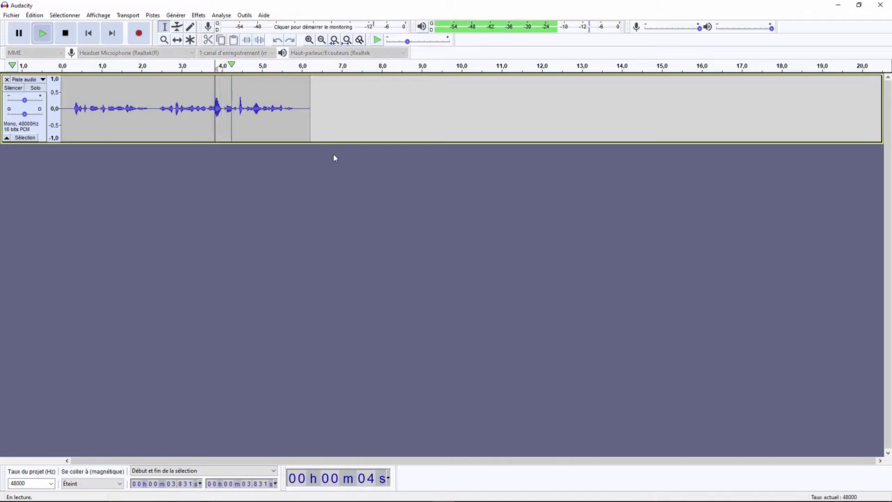
{"action": "key", "text": "space"}
Play the peak from about 4,42 to 4,56 s and the passage from about 3,65 to 4,46 s.
{"action": "mouse_move", "coordinate": [240, 104]}
{"action": "left_mouse_down"}
{"action": "mouse_move", "coordinate": [258, 106]}
{"action": "mouse_move", "coordinate": [239, 110]}
{"action": "left_mouse_up"}
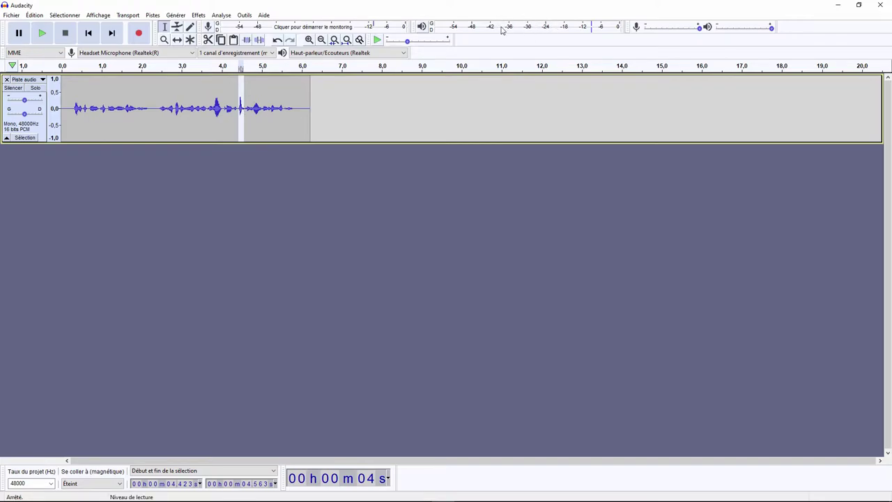
{"action": "key", "text": "space"}
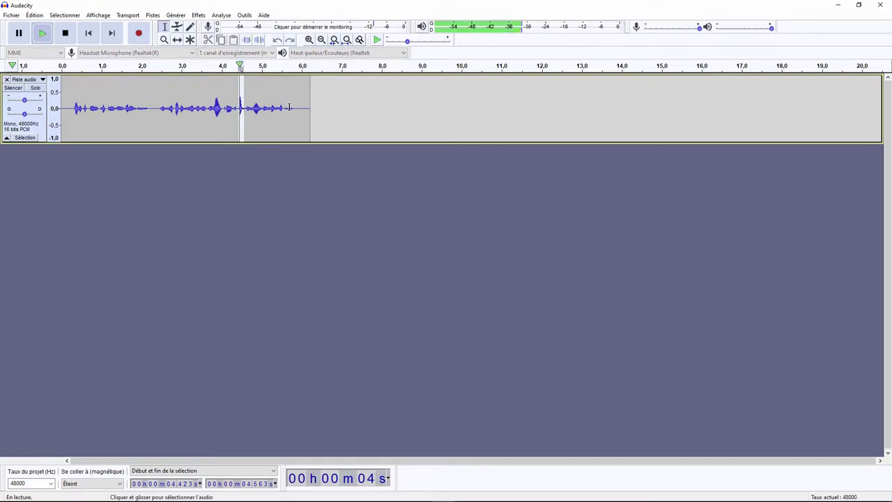
{"action": "left_click_drag", "start_coordinate": [207, 116], "coordinate": [247, 121]}
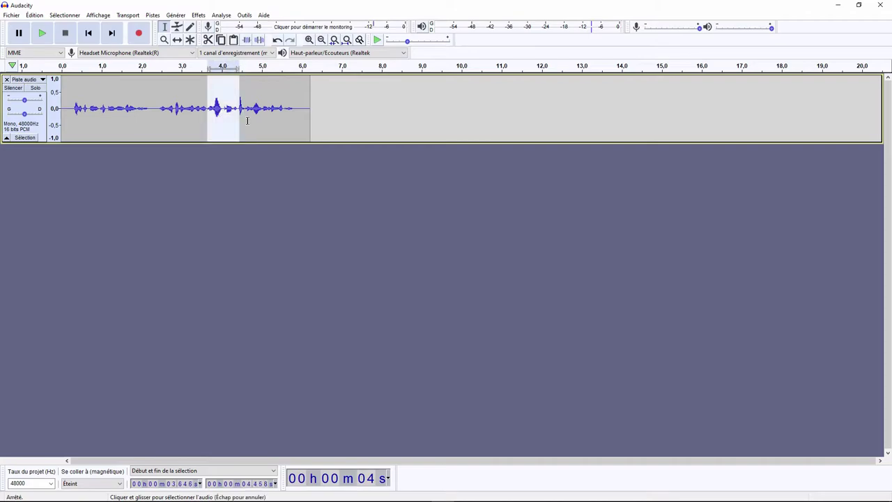
{"action": "key", "text": "space"}
{"action": "left_click", "coordinate": [247, 210]}
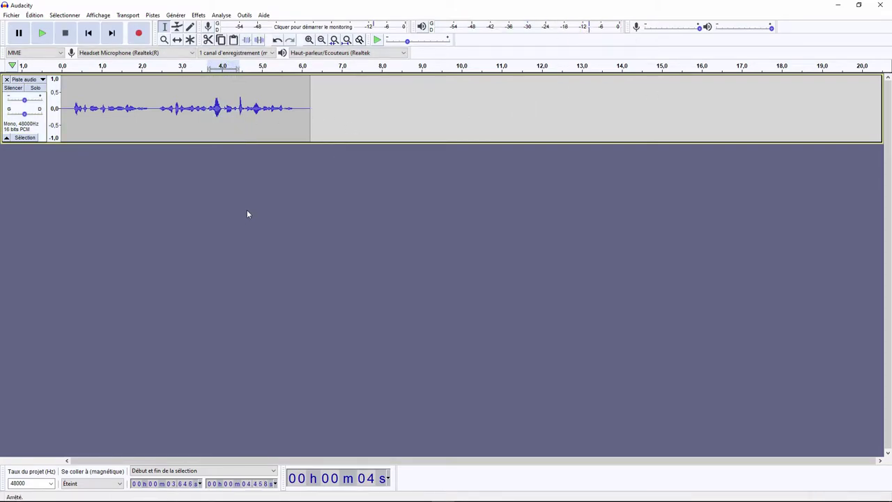
Preview and apply the Compressor to the whole track with a -12 dB threshold, -50 dB noise floor, 2:1 ratio and 0 dB gain compensation.
{"action": "double_click", "coordinate": [106, 121]}
{"action": "left_click", "coordinate": [199, 15]}
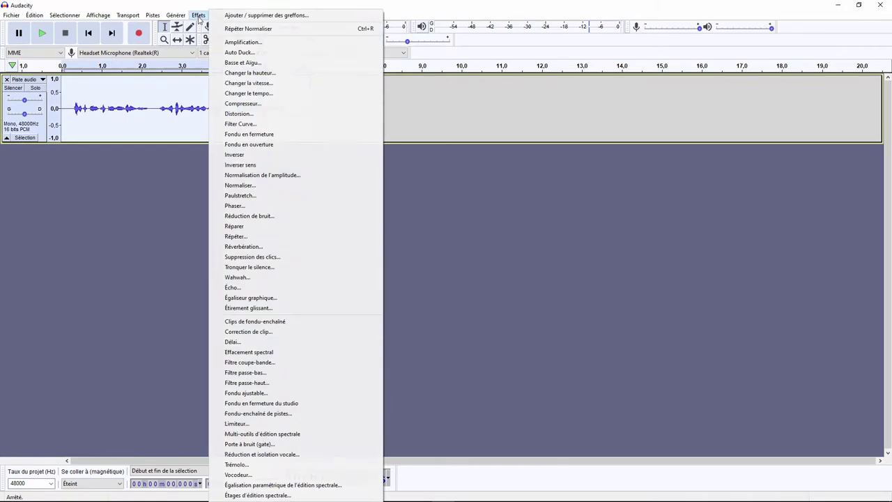
{"action": "left_click", "coordinate": [139, 153]}
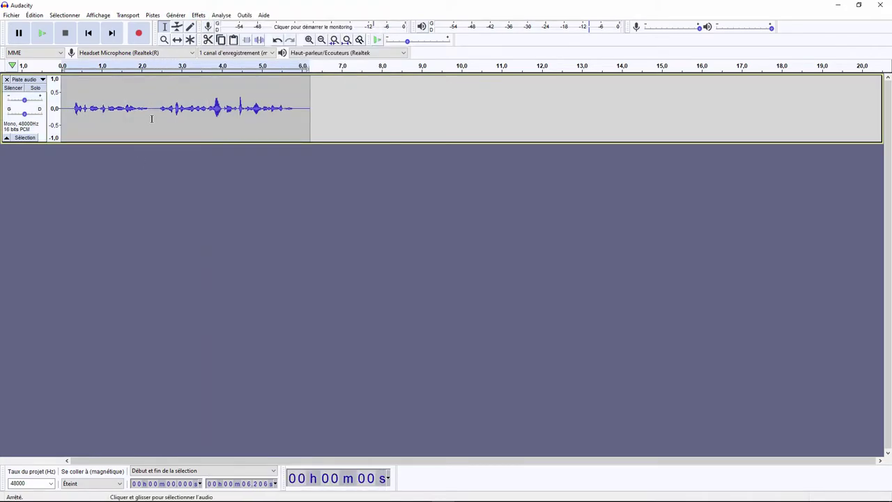
{"action": "left_click", "coordinate": [199, 16]}
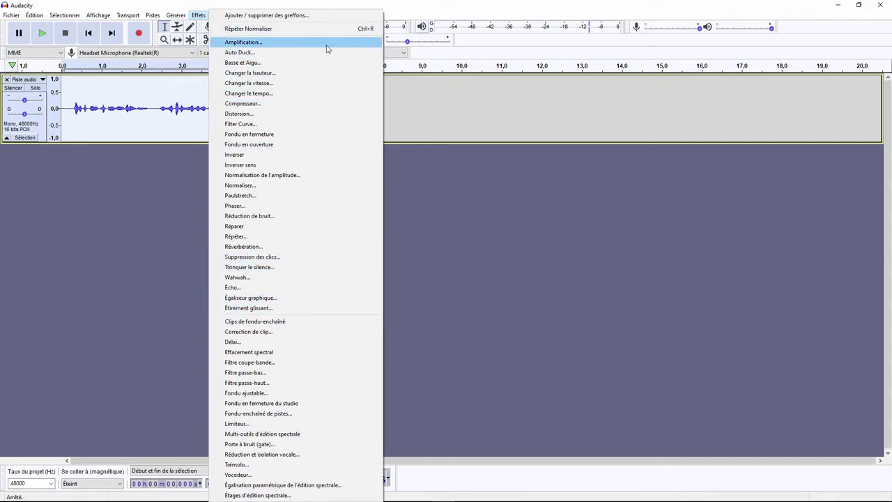
{"action": "left_click", "coordinate": [243, 103]}
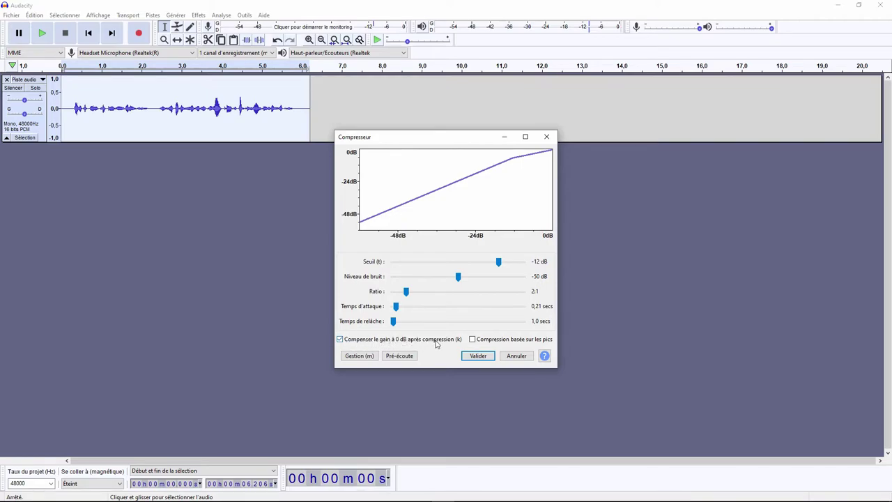
{"action": "left_click", "coordinate": [401, 356]}
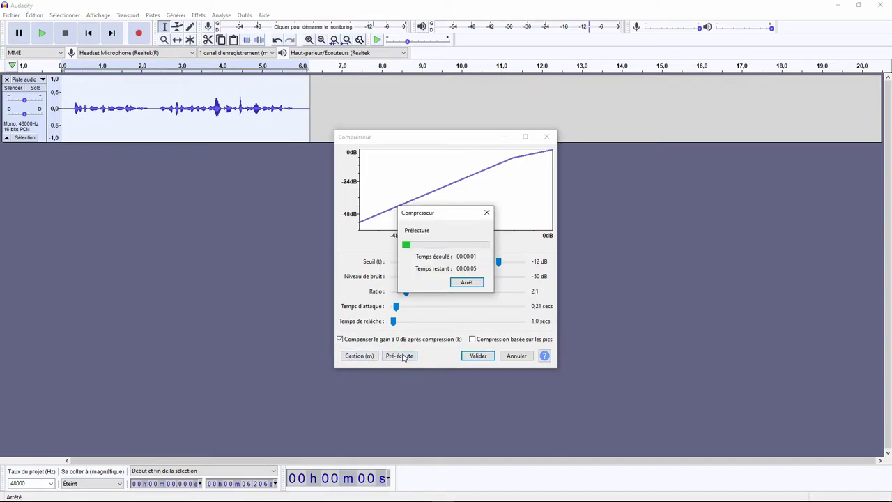
{"action": "left_click", "coordinate": [469, 285]}
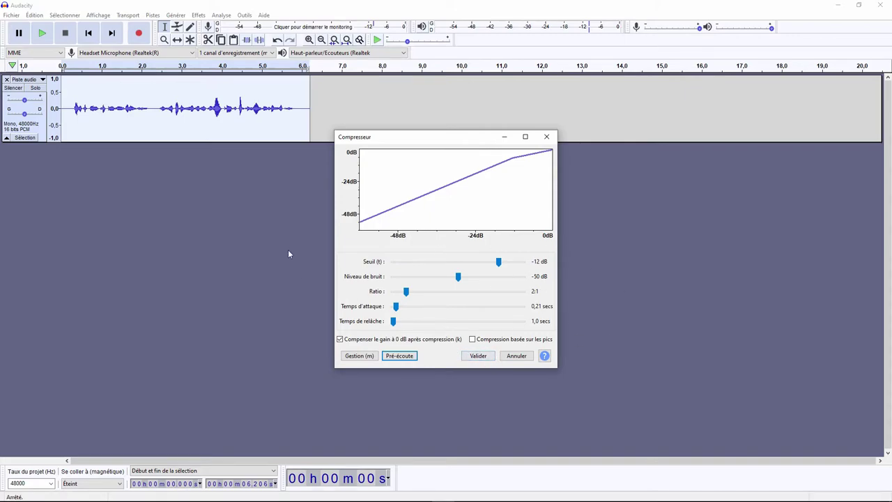
{"action": "left_click", "coordinate": [478, 356]}
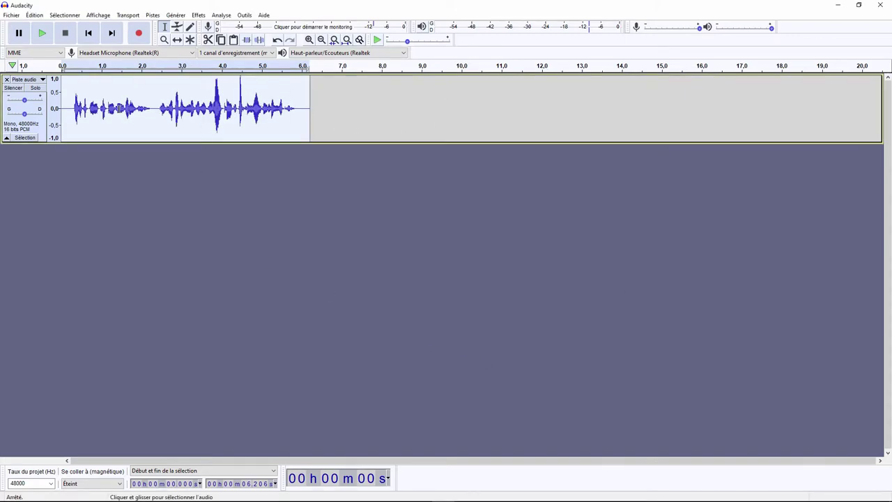
Play the compressed track from about 0,1 to 5,8 s, stop playback and place the cursor at about 2,17 s.
{"action": "key", "text": "space"}
{"action": "key", "text": "space"}
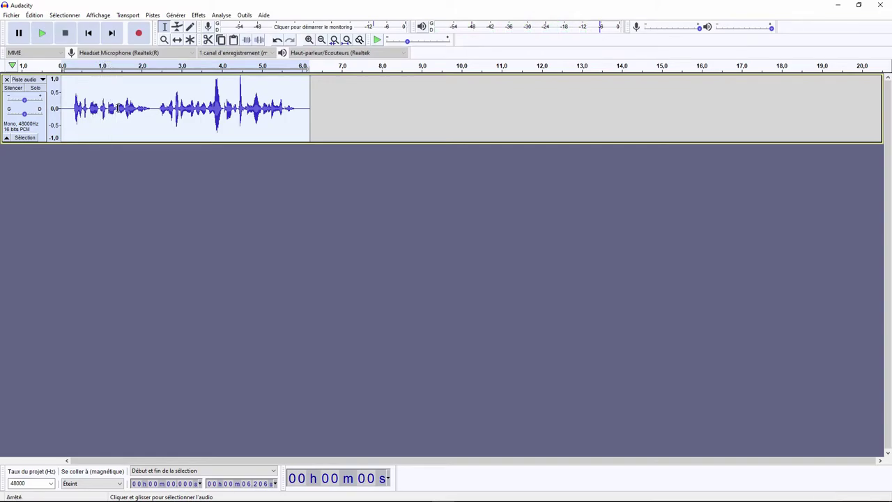
{"action": "left_click_drag", "start_coordinate": [203, 106], "coordinate": [259, 106]}
{"action": "left_click_drag", "start_coordinate": [296, 108], "coordinate": [68, 108]}
{"action": "key", "text": "space"}
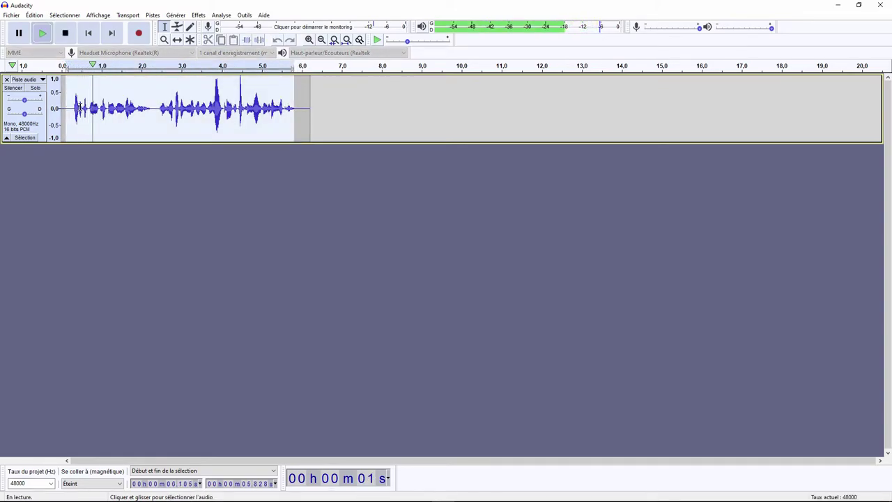
{"action": "left_click", "coordinate": [65, 33]}
{"action": "left_click", "coordinate": [149, 108]}
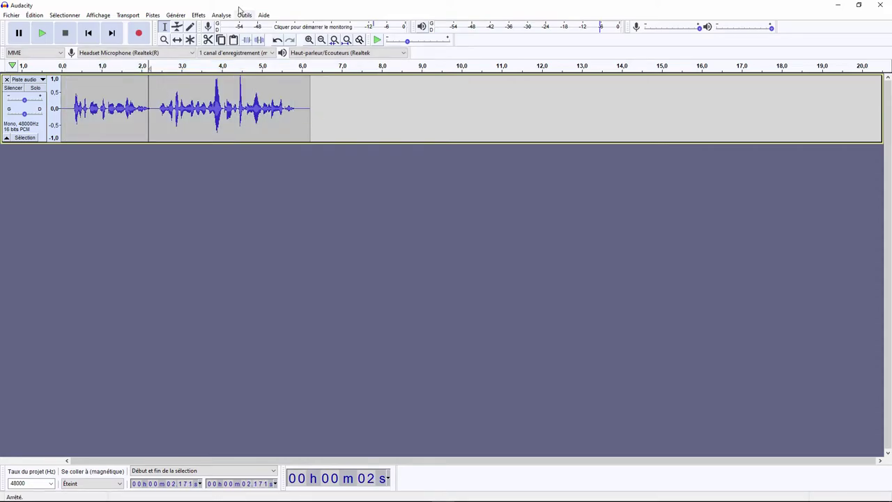
Apply the Graphic Equalizer's current curve, with raised lows and highs, to the whole track and play the result.
{"action": "left_click", "coordinate": [198, 14]}
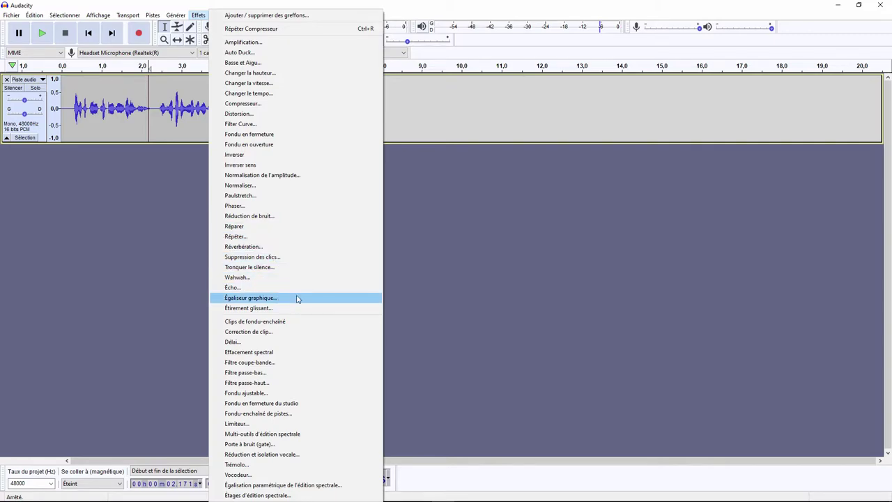
{"action": "left_click", "coordinate": [119, 204]}
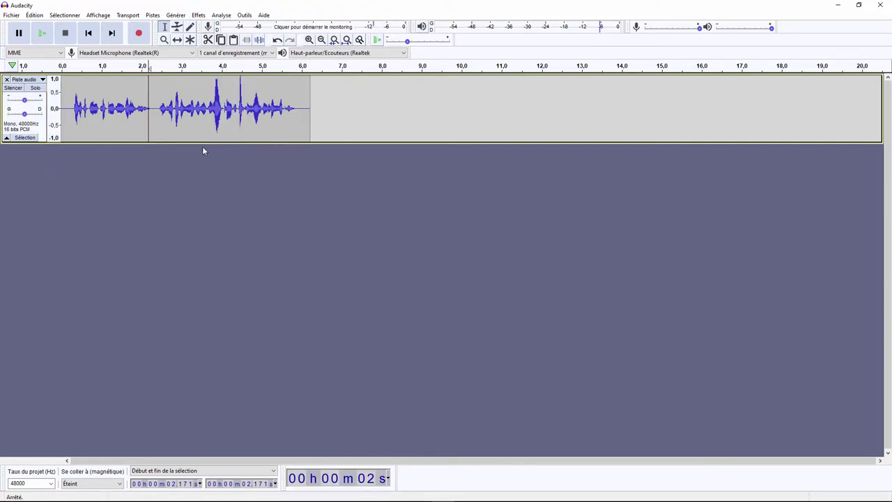
{"action": "key", "text": "ctrl+a"}
{"action": "left_click", "coordinate": [198, 14]}
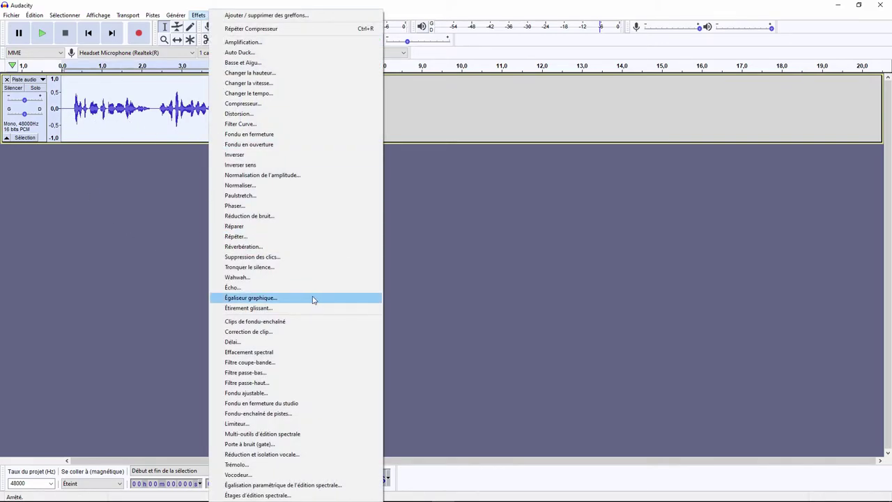
{"action": "left_click", "coordinate": [286, 301]}
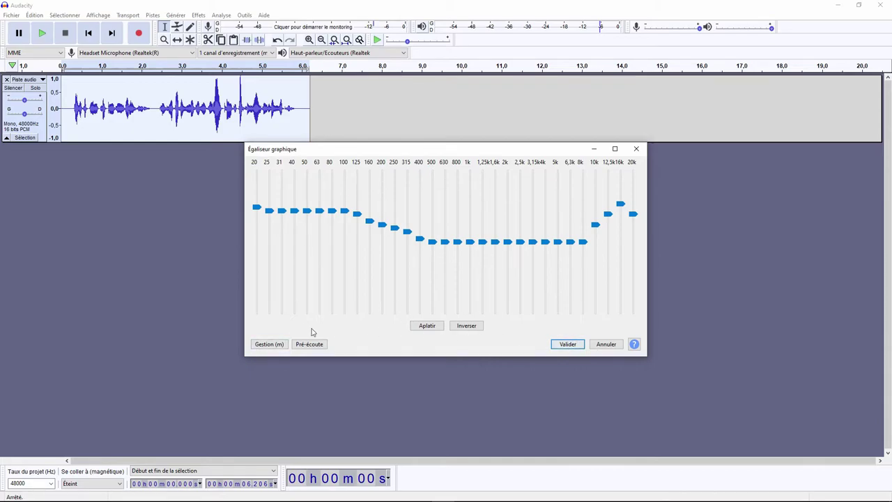
{"action": "left_click", "coordinate": [269, 344]}
{"action": "mouse_move", "coordinate": [285, 390]}
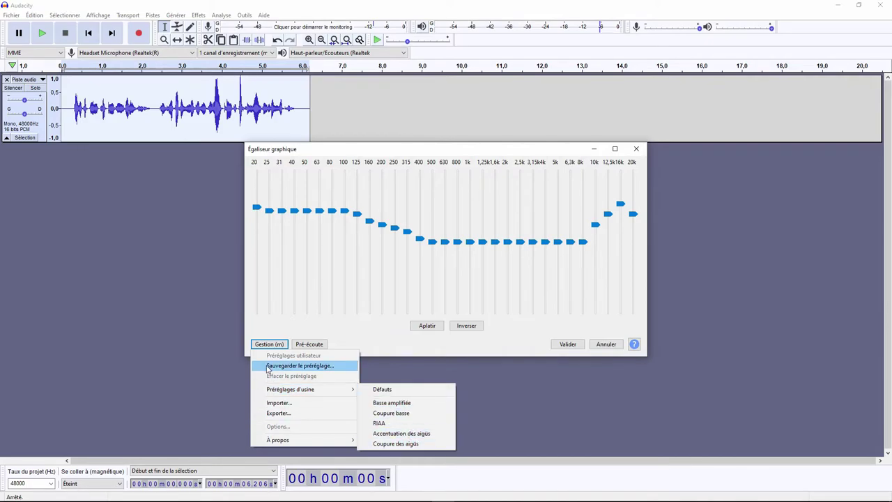
{"action": "left_click", "coordinate": [344, 343]}
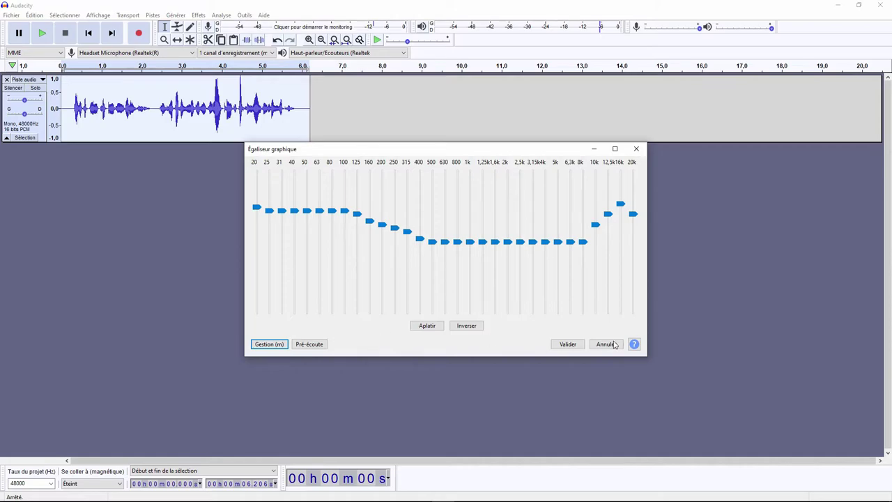
{"action": "left_click", "coordinate": [567, 344]}
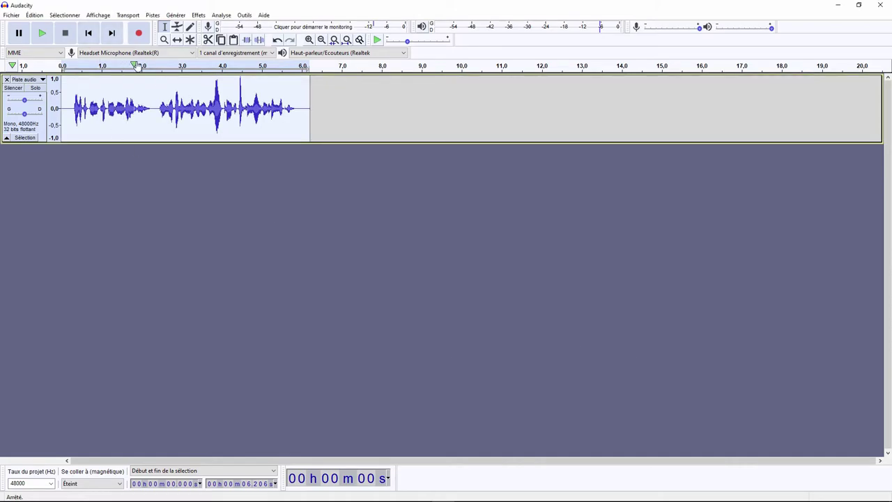
{"action": "key", "text": "space"}
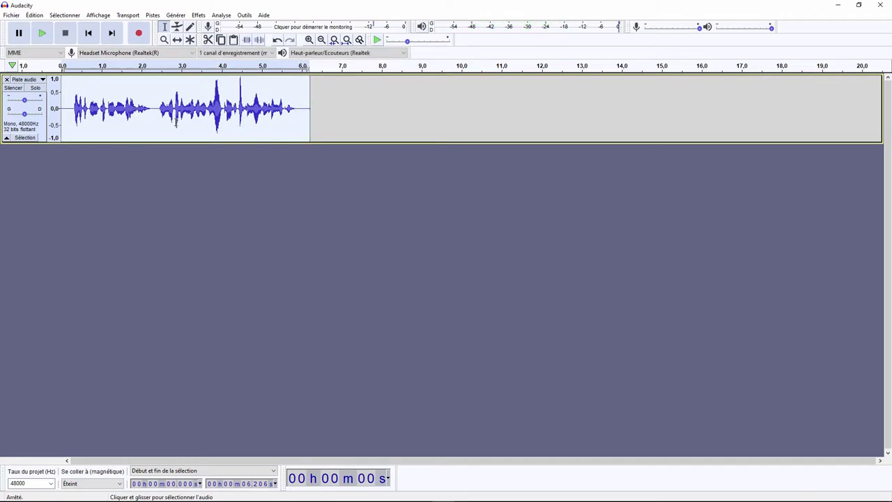
Normalize the whole track to a peak of -9,0 dB with DC offset removed and play it from about 0,19 s.
{"action": "left_click", "coordinate": [198, 15]}
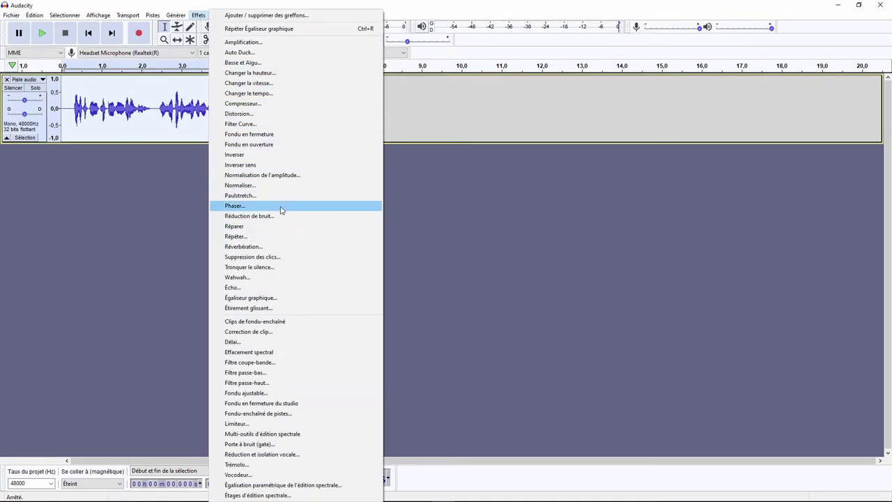
{"action": "left_click", "coordinate": [270, 185]}
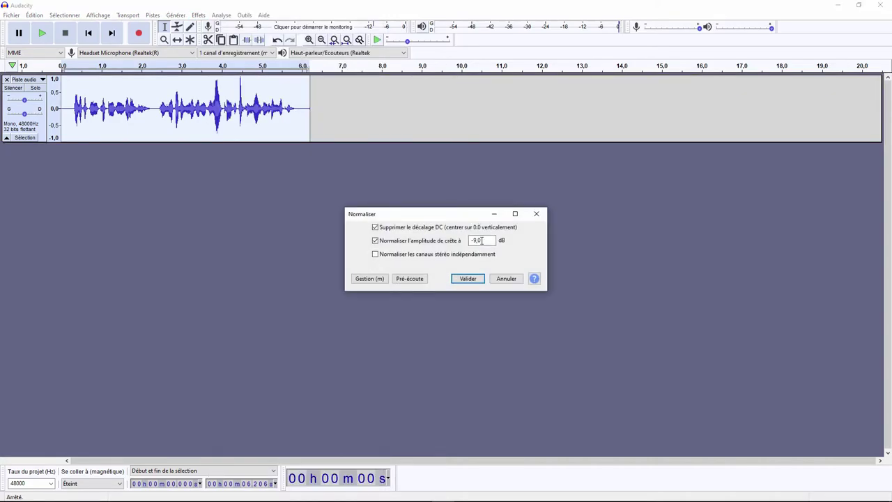
{"action": "left_click", "coordinate": [468, 279]}
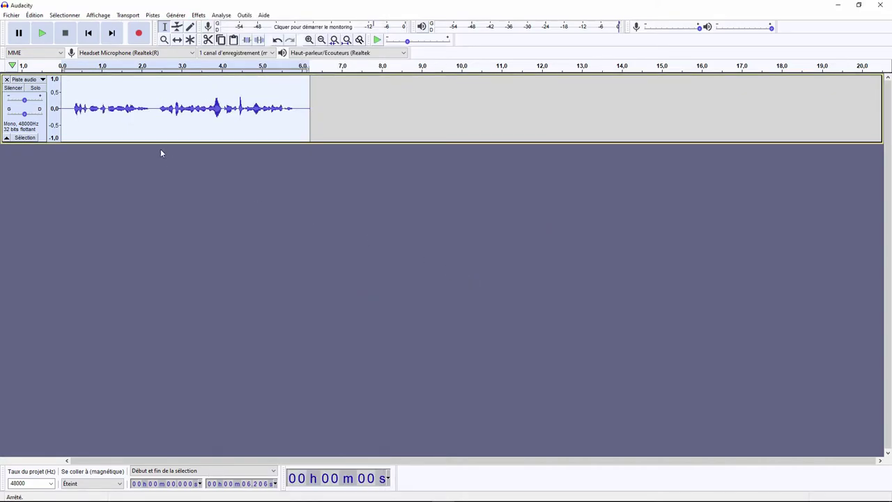
{"action": "left_click", "coordinate": [70, 108]}
{"action": "key", "text": "space"}
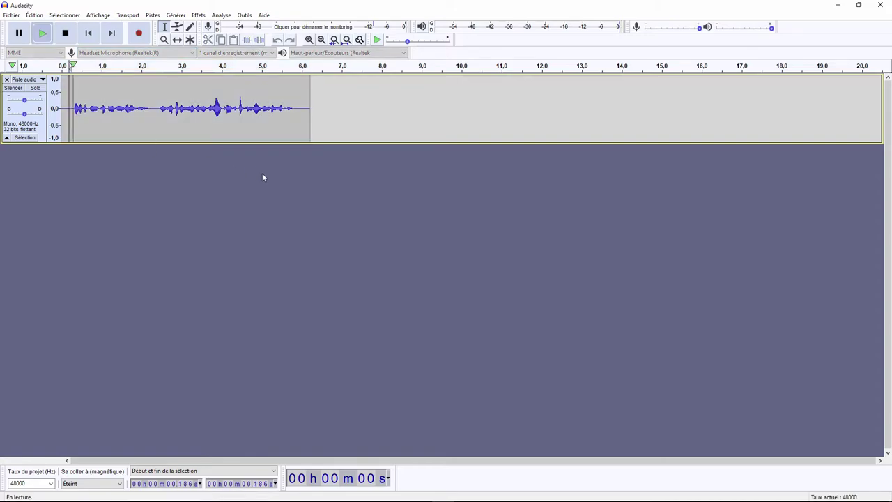
{"action": "key", "text": "space"}
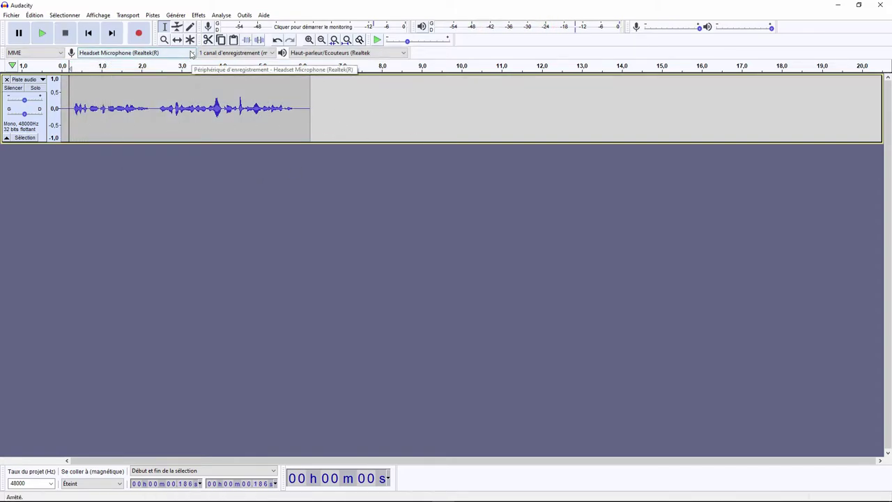
Open Bass and Treble for the whole track and reset both bass and treble to 0 dB.
{"action": "key", "text": "ctrl+a"}
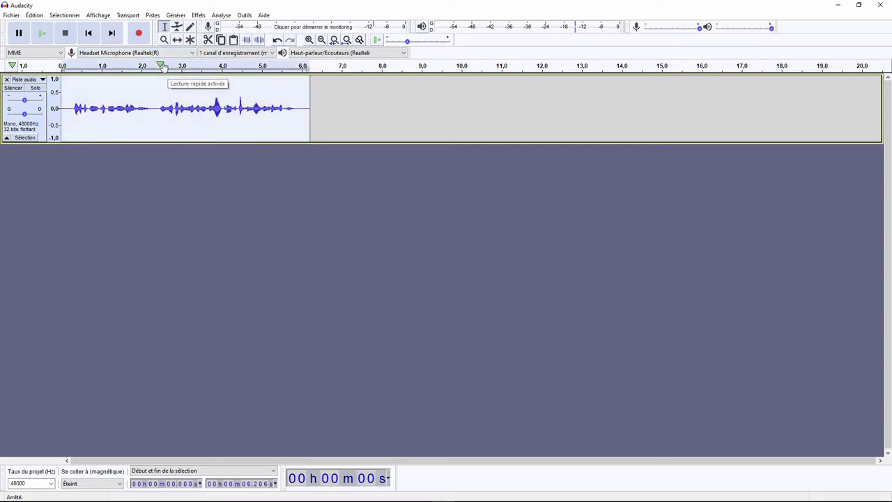
{"action": "left_click", "coordinate": [198, 14]}
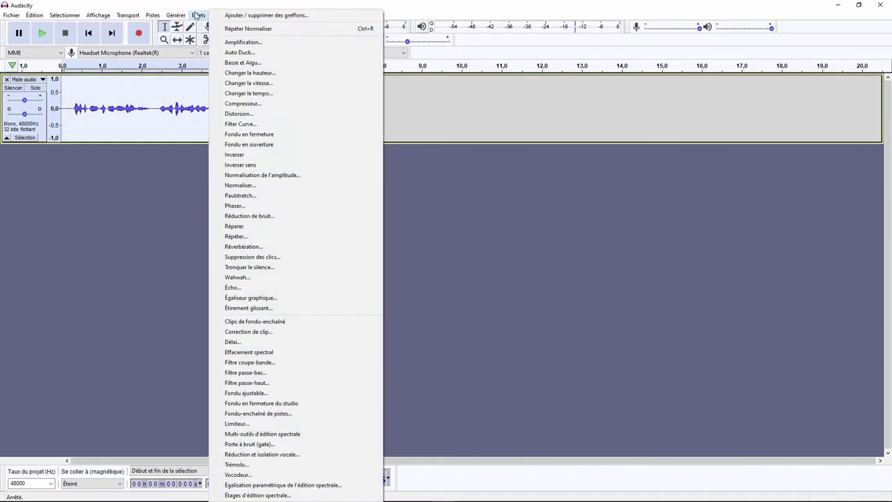
{"action": "left_click", "coordinate": [273, 65]}
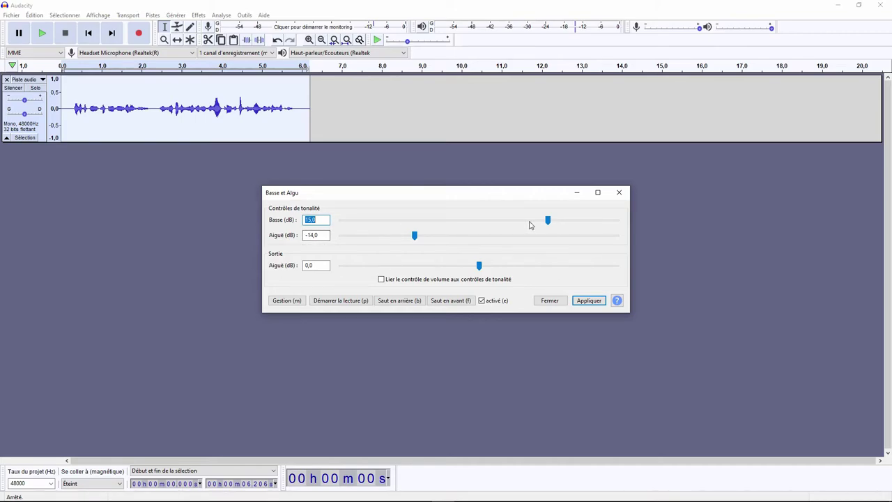
{"action": "left_click_drag", "start_coordinate": [412, 236], "coordinate": [479, 242]}
{"action": "left_click_drag", "start_coordinate": [548, 221], "coordinate": [490, 230]}
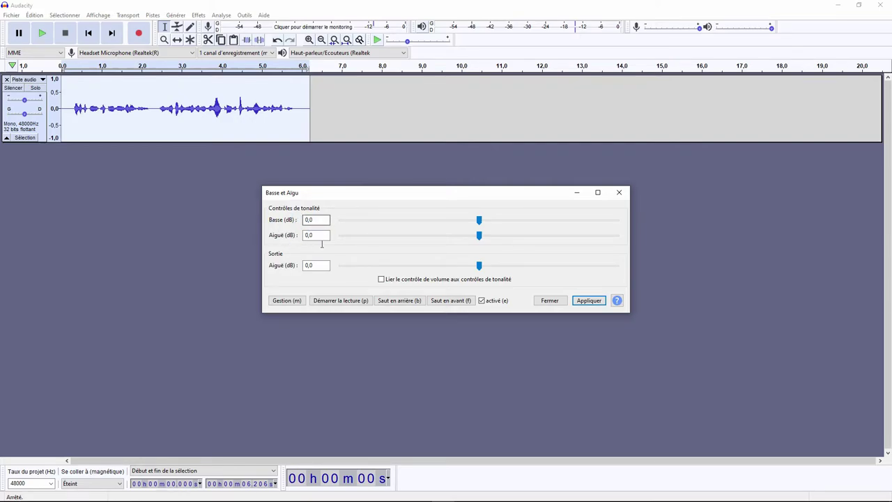
Set the bass to 10 dB and the treble to -9 dB and preview the voice.
{"action": "left_click_drag", "start_coordinate": [479, 220], "coordinate": [550, 221]}
{"action": "mouse_move", "coordinate": [490, 223]}
{"action": "left_mouse_down"}
{"action": "mouse_move", "coordinate": [481, 223]}
{"action": "mouse_move", "coordinate": [506, 223]}
{"action": "mouse_move", "coordinate": [476, 226]}
{"action": "left_mouse_up"}
{"action": "left_click_drag", "start_coordinate": [479, 236], "coordinate": [439, 240]}
{"action": "left_click_drag", "start_coordinate": [492, 222], "coordinate": [524, 226]}
{"action": "left_click", "coordinate": [348, 300]}
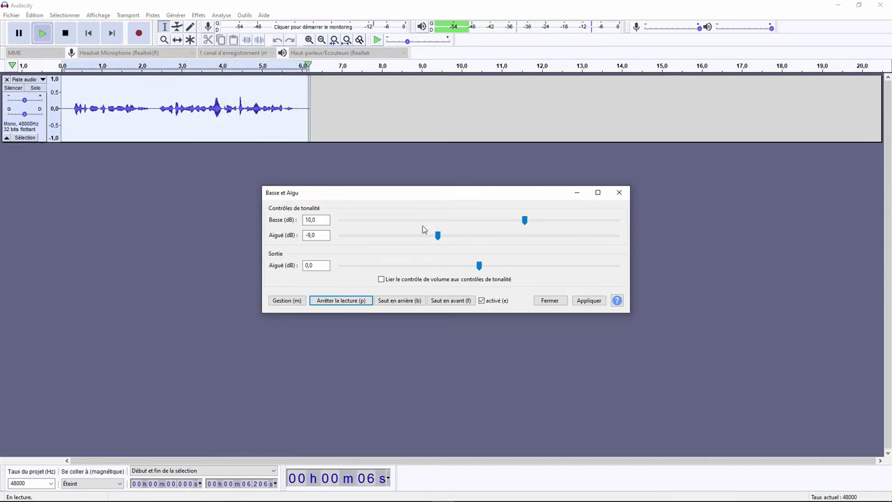
Preview the voice with the bass at 30 dB and again with the bass at 13 dB.
{"action": "left_click_drag", "start_coordinate": [524, 220], "coordinate": [616, 220]}
{"action": "left_click", "coordinate": [342, 301]}
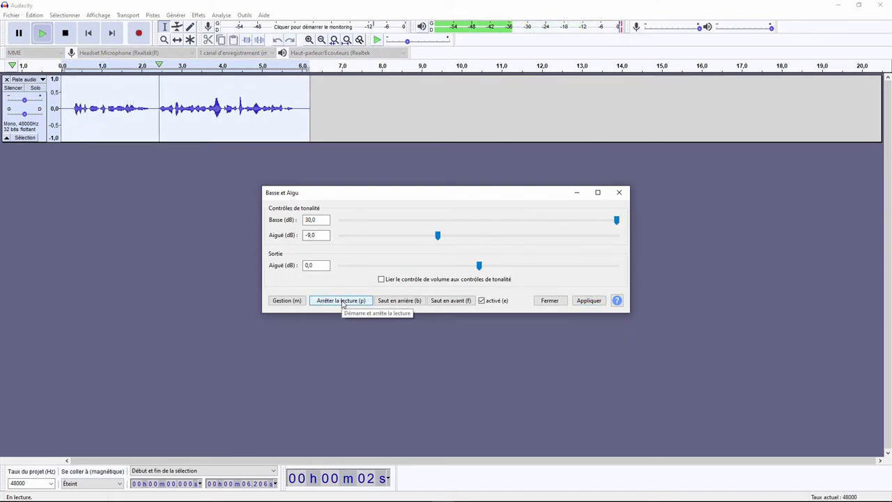
{"action": "left_click", "coordinate": [341, 301]}
{"action": "left_click_drag", "start_coordinate": [616, 220], "coordinate": [542, 227]}
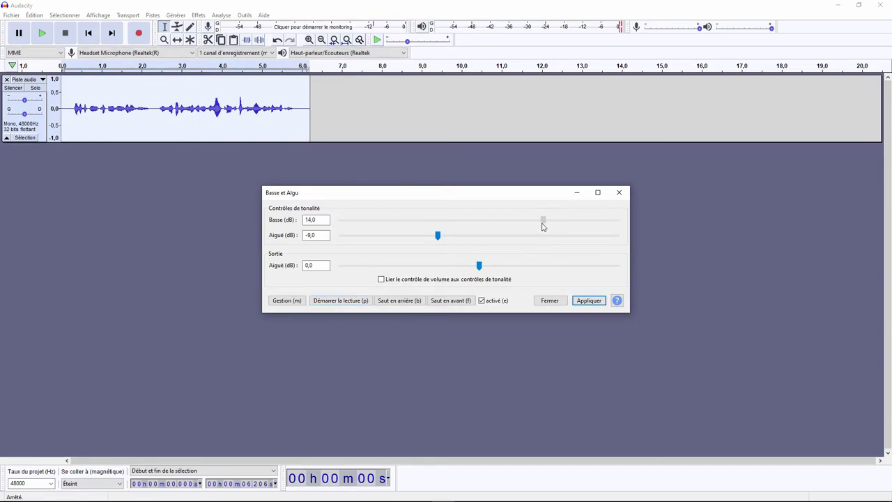
{"action": "left_click", "coordinate": [354, 302]}
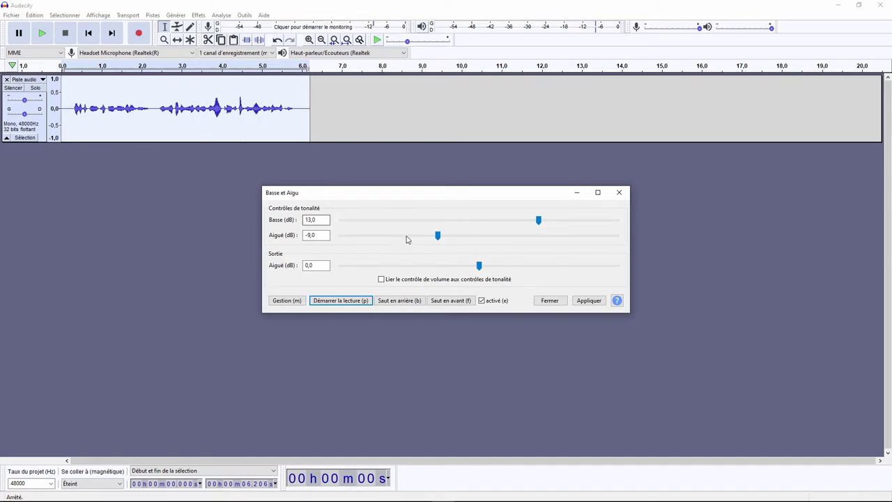
Set the treble to -30 dB and preview it first with the bass at 30 dB and again at 0 dB.
{"action": "left_click_drag", "start_coordinate": [438, 237], "coordinate": [341, 237]}
{"action": "left_click_drag", "start_coordinate": [538, 221], "coordinate": [645, 225]}
{"action": "left_click", "coordinate": [341, 300]}
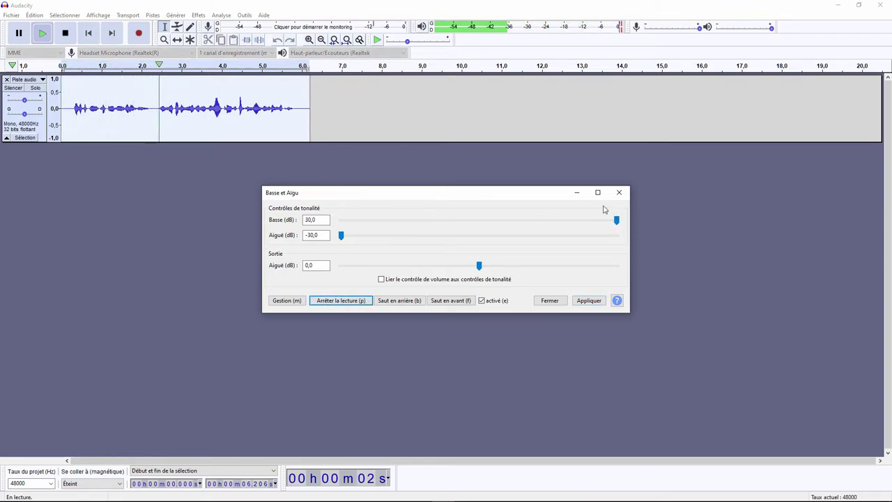
{"action": "left_click", "coordinate": [346, 301]}
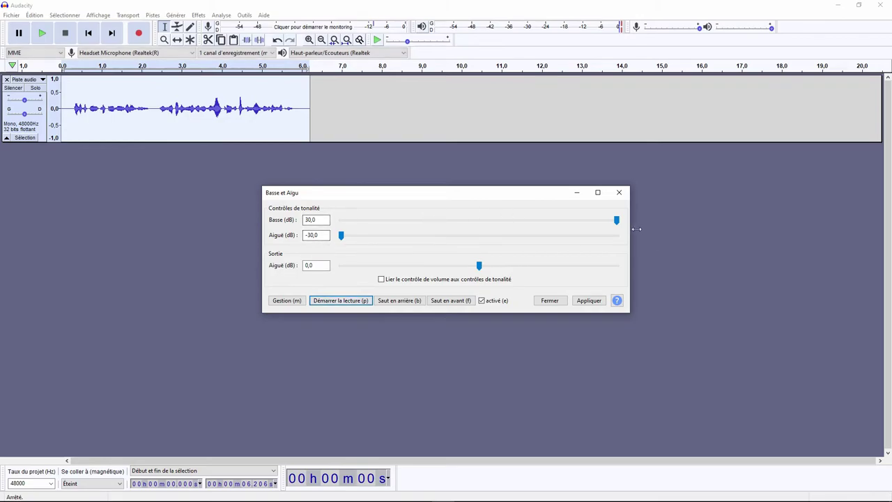
{"action": "left_click_drag", "start_coordinate": [618, 223], "coordinate": [480, 226]}
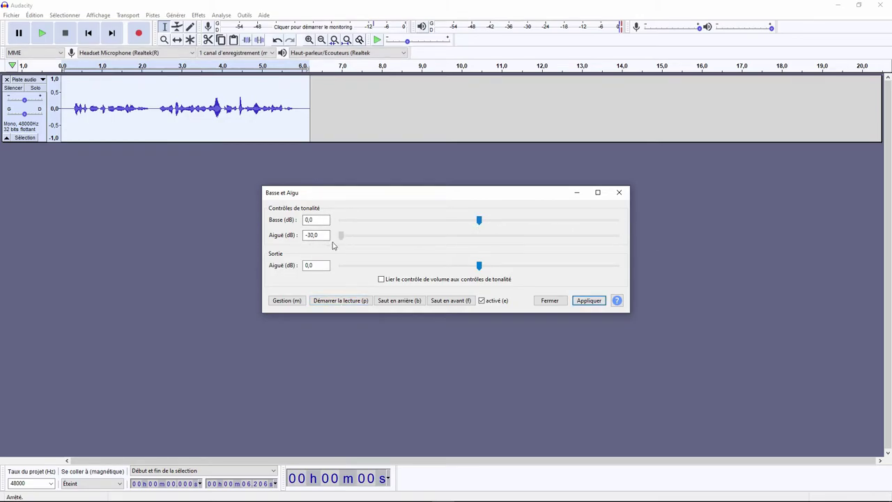
{"action": "left_click", "coordinate": [330, 302]}
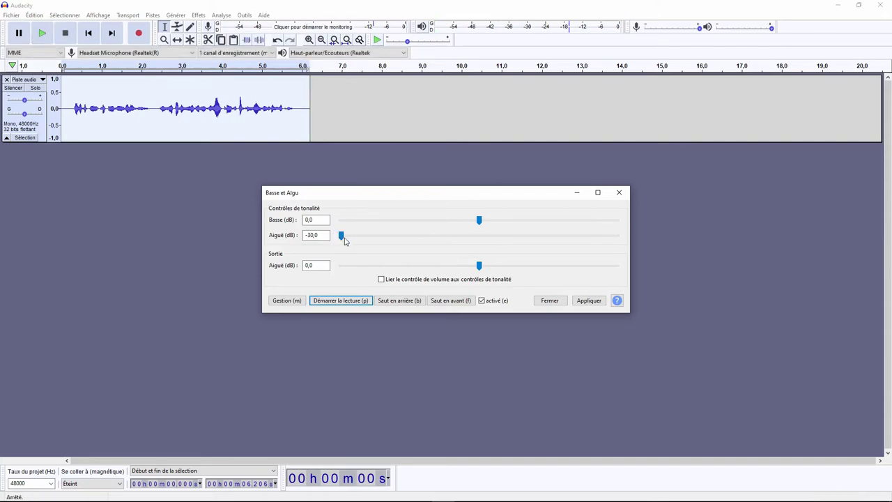
Preview the voice with the bass at 0 dB and the treble at 15 dB, and reset the treble to 0 dB.
{"action": "left_click", "coordinate": [478, 220]}
{"action": "left_click_drag", "start_coordinate": [340, 234], "coordinate": [546, 241]}
{"action": "left_click", "coordinate": [341, 301]}
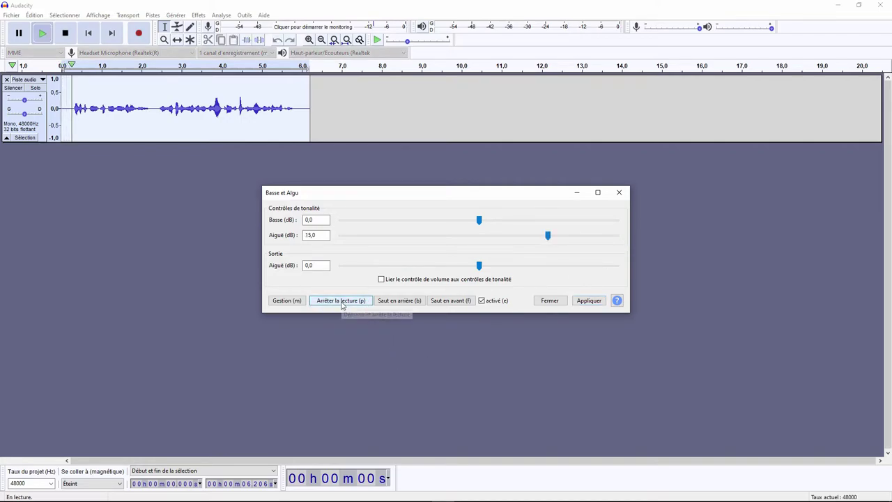
{"action": "left_click", "coordinate": [341, 301]}
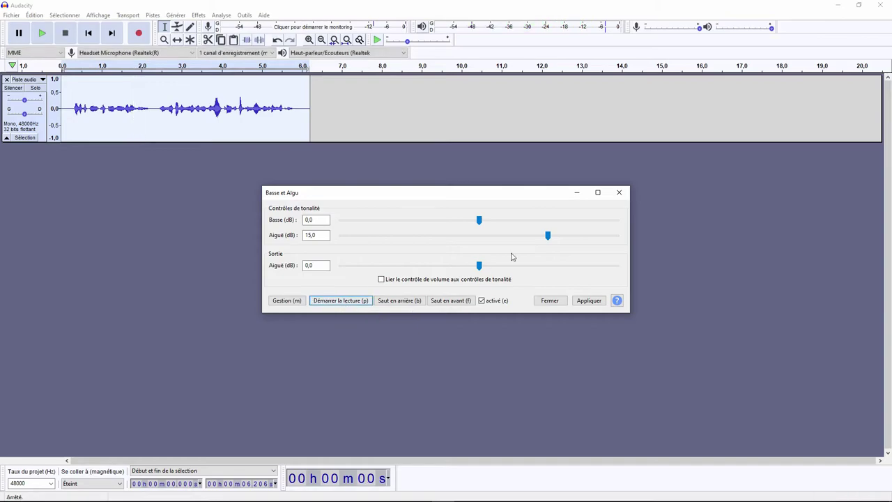
{"action": "left_click_drag", "start_coordinate": [548, 237], "coordinate": [481, 241]}
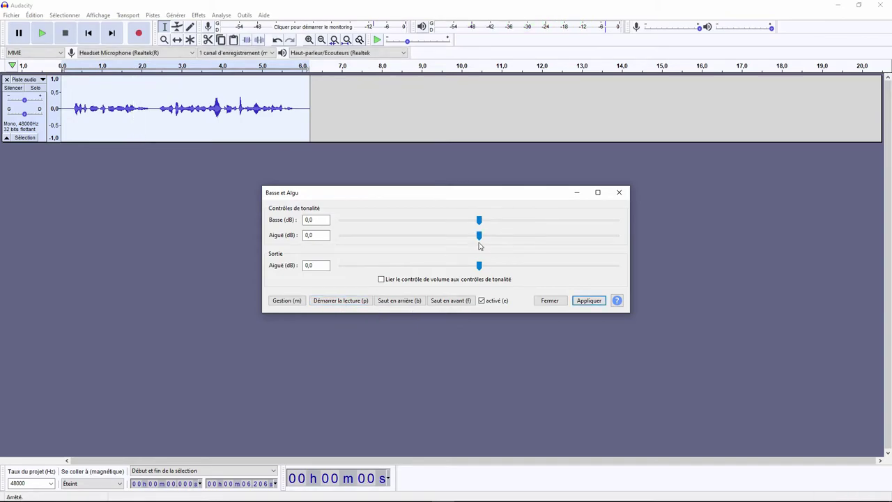
Set the treble to -11 dB and preview the voice with the bass at 0 dB and again at 10 dB.
{"action": "left_click_drag", "start_coordinate": [478, 237], "coordinate": [428, 247]}
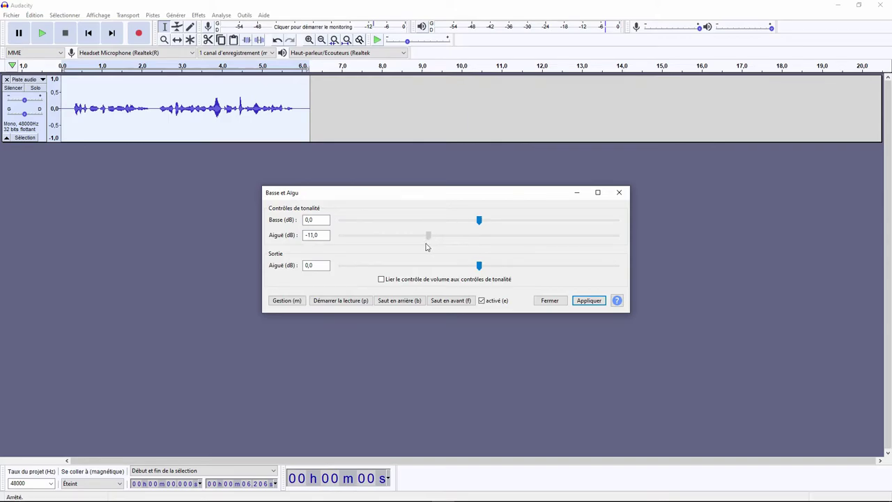
{"action": "left_click", "coordinate": [363, 300]}
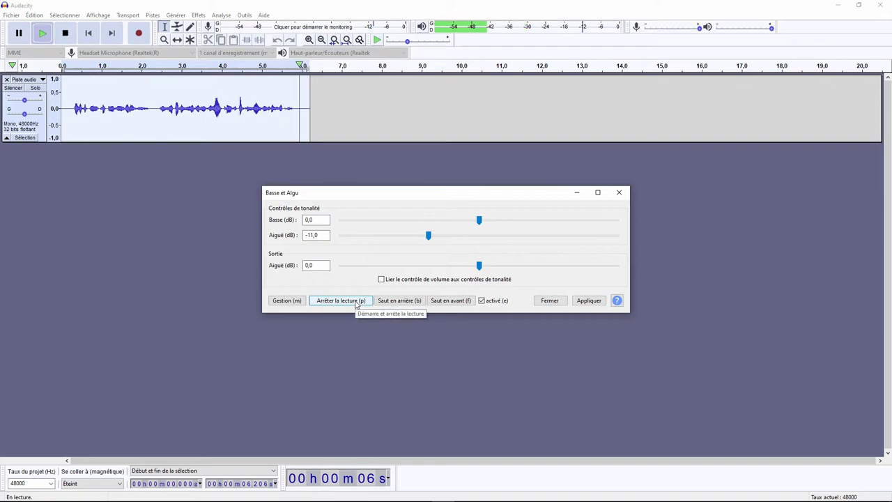
{"action": "left_click_drag", "start_coordinate": [480, 224], "coordinate": [529, 225]}
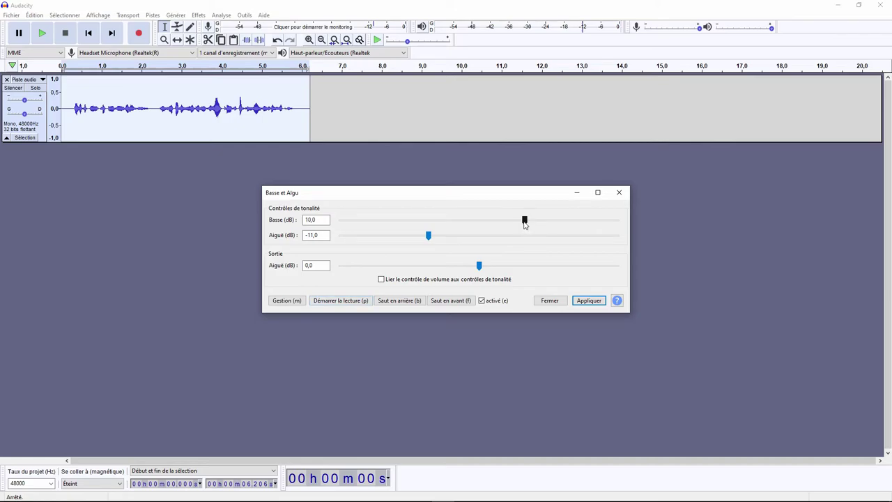
{"action": "left_click", "coordinate": [338, 301]}
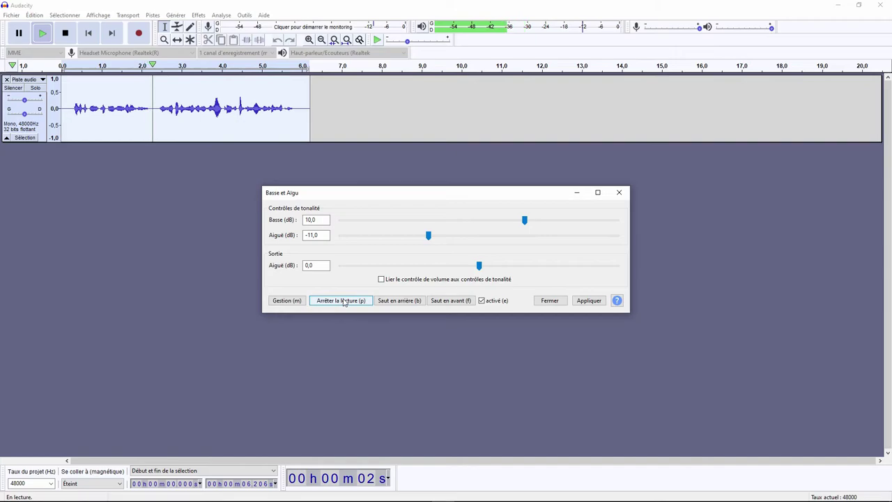
{"action": "left_click", "coordinate": [344, 301]}
Preview the bass at 14 dB and at 13 dB, and apply Bass and Treble with the bass at 13 dB.
{"action": "left_click", "coordinate": [524, 221]}
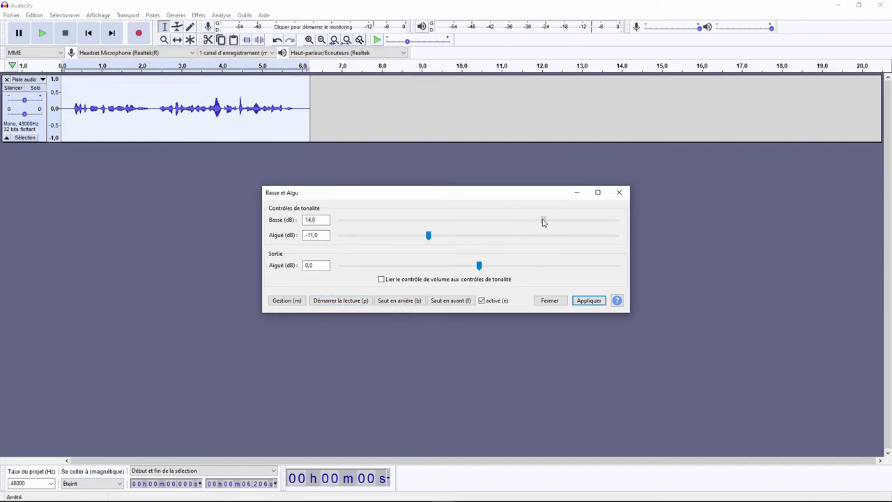
{"action": "left_click", "coordinate": [341, 300]}
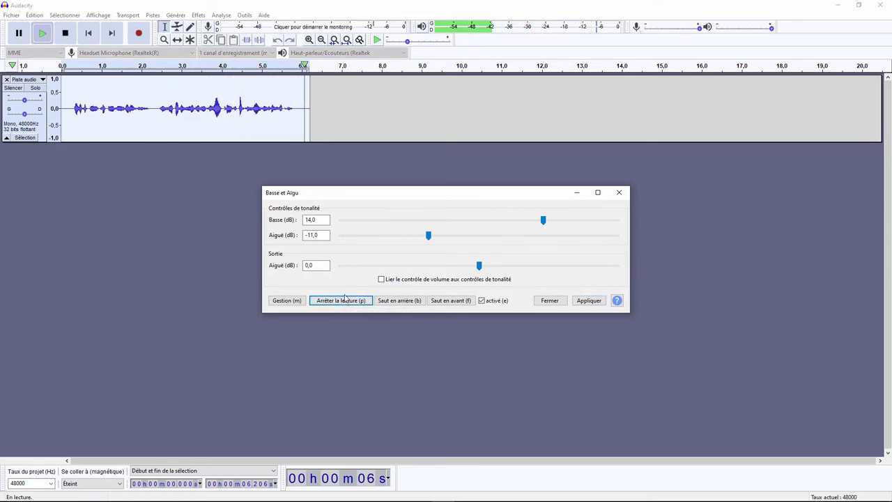
{"action": "left_click", "coordinate": [538, 220]}
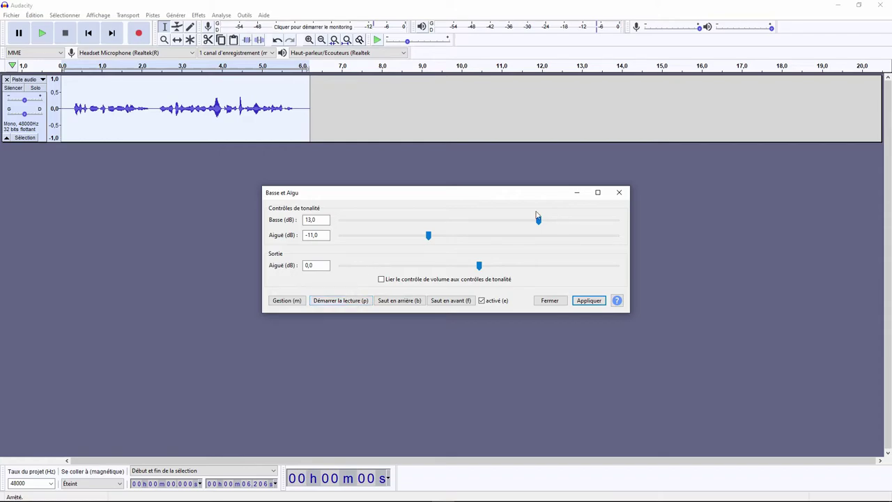
{"action": "left_click", "coordinate": [338, 303]}
{"action": "left_click", "coordinate": [593, 301]}
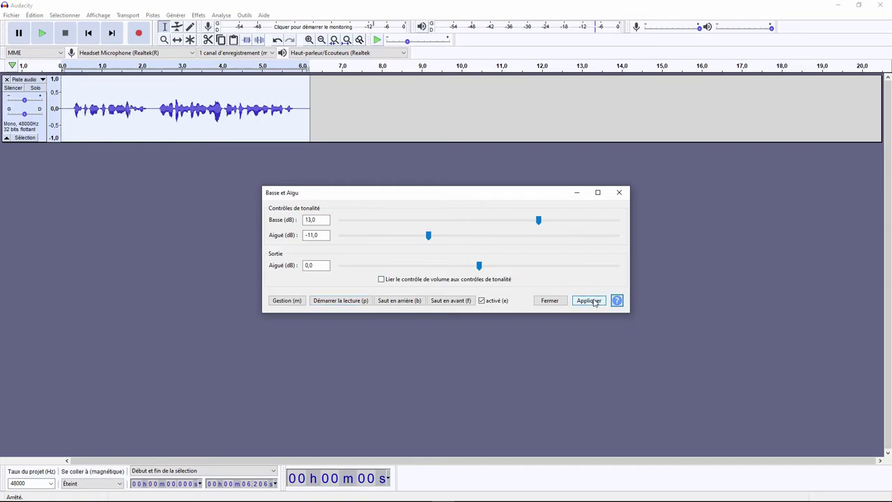
{"action": "left_click", "coordinate": [550, 301]}
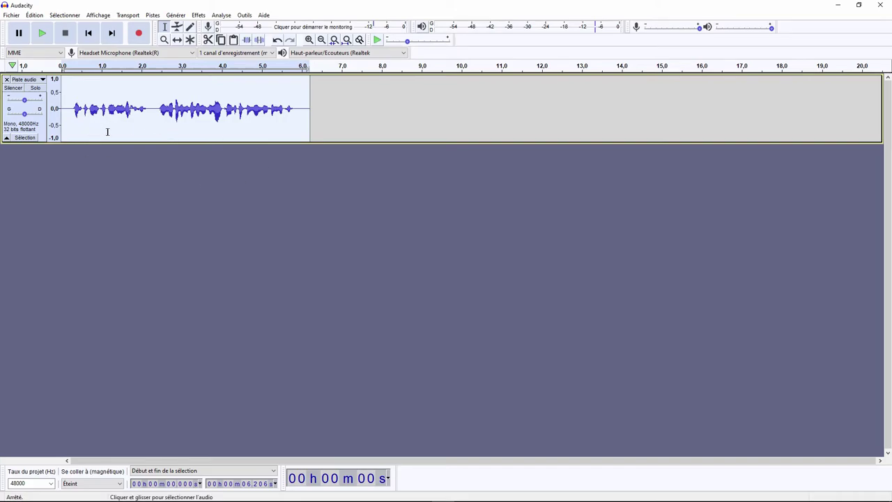
Play back the voice recording to check the applied bass and treble.
{"action": "key", "text": "space"}
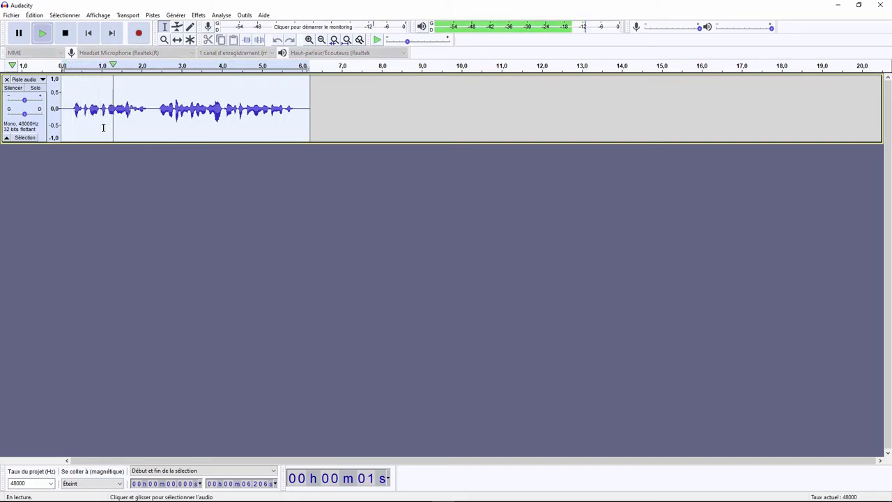
{"action": "key", "text": "space"}
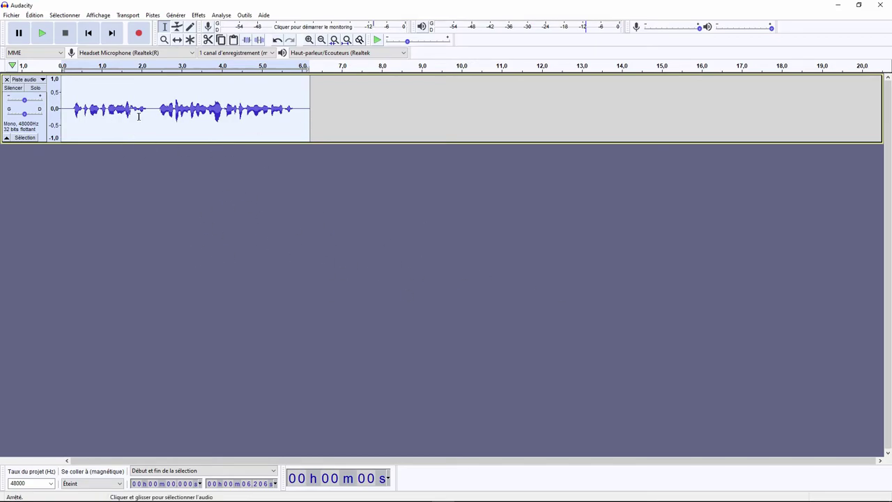
{"action": "left_click", "coordinate": [108, 116]}
Trim the silence from the end and the start of the voice recording.
{"action": "left_click_drag", "start_coordinate": [68, 116], "coordinate": [301, 120]}
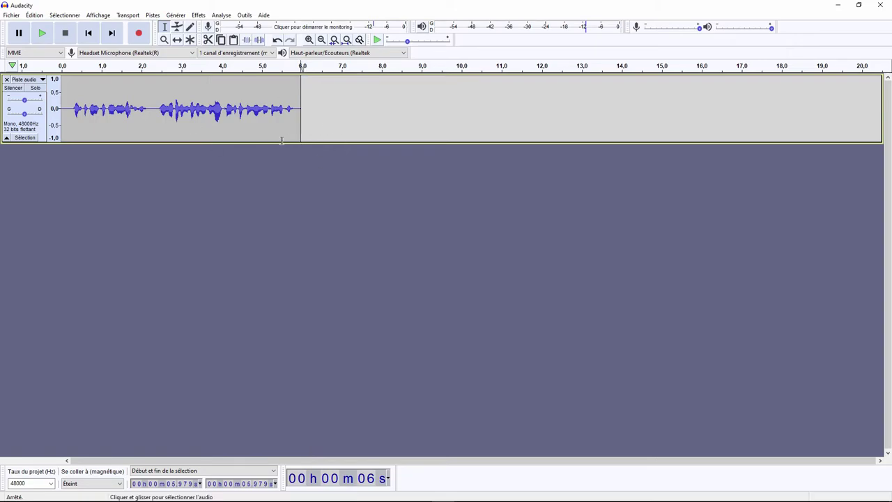
{"action": "left_click_drag", "start_coordinate": [69, 117], "coordinate": [62, 117]}
{"action": "key", "text": "Delete"}
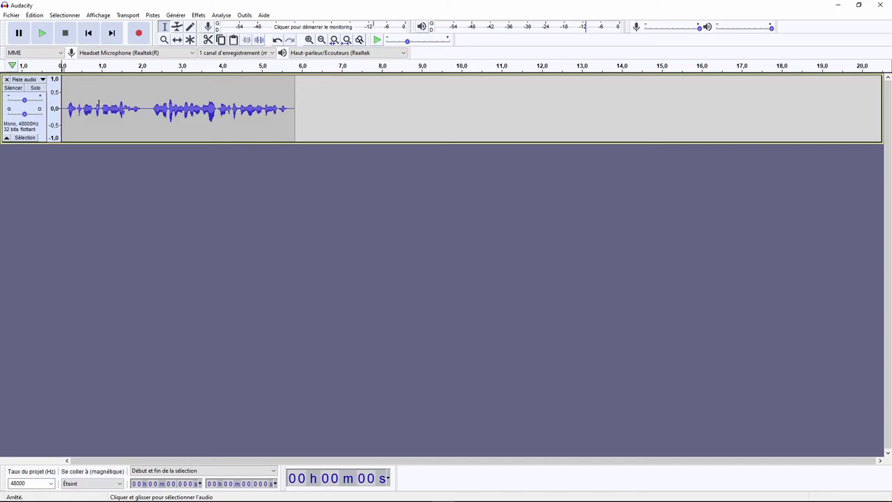
Duplicate the whole voice clip and join the two mono tracks into one stereo track.
{"action": "double_click", "coordinate": [204, 103]}
{"action": "left_click", "coordinate": [35, 15]}
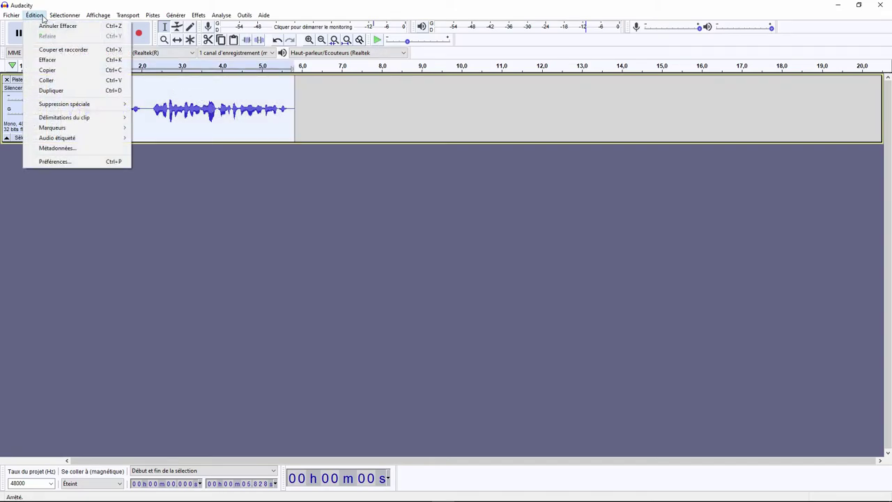
{"action": "left_click", "coordinate": [62, 91]}
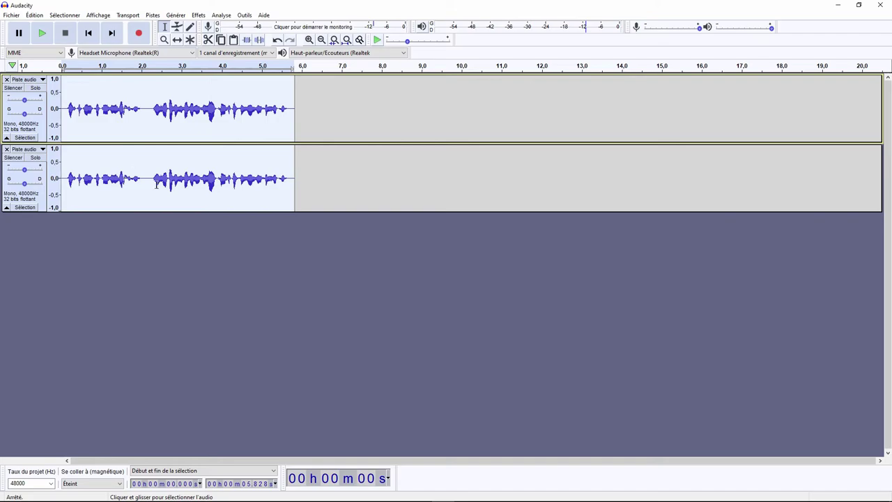
{"action": "left_click", "coordinate": [41, 80]}
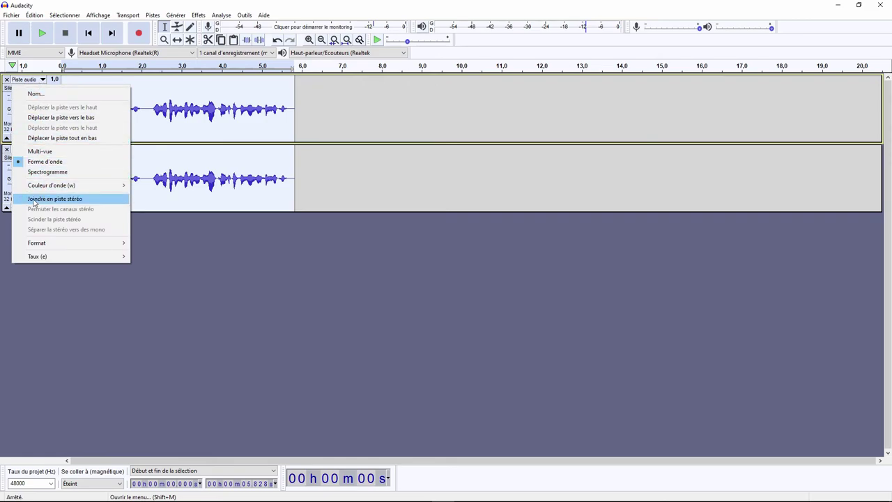
{"action": "left_click", "coordinate": [58, 201]}
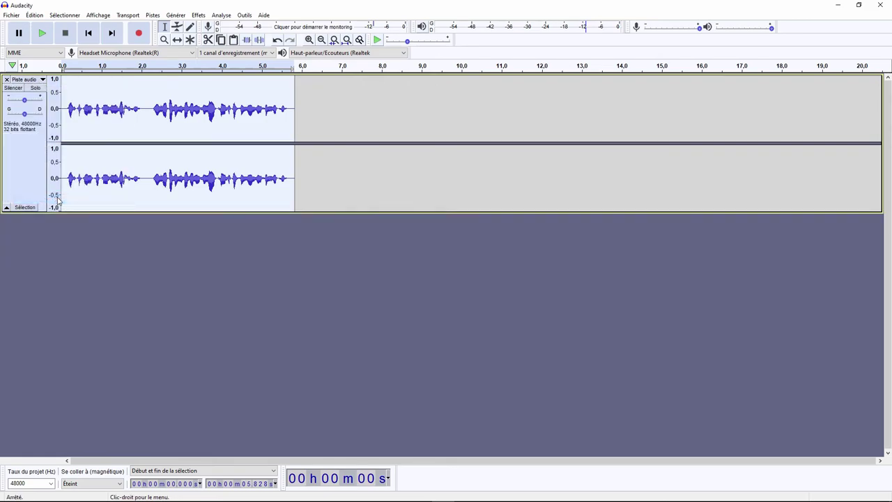
Clear the selection and play back the stereo track.
{"action": "left_click", "coordinate": [103, 254]}
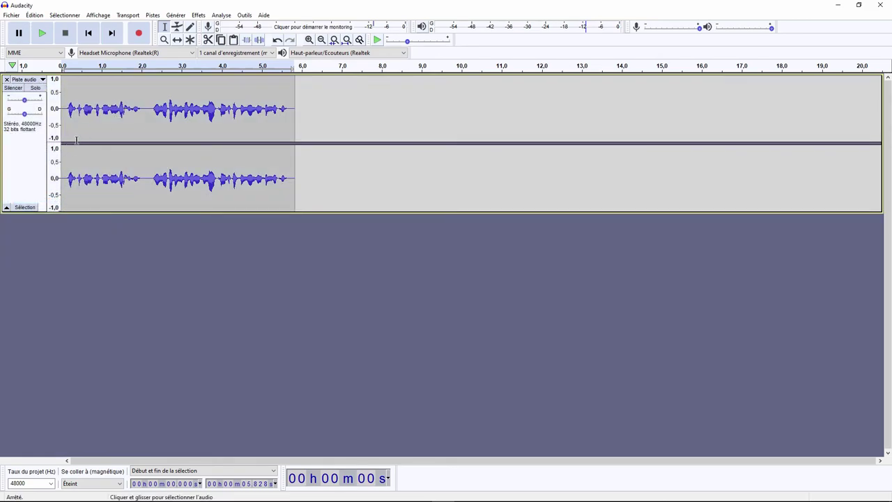
{"action": "key", "text": "space"}
{"action": "left_click_drag", "start_coordinate": [64, 108], "coordinate": [301, 109]}
{"action": "left_click", "coordinate": [174, 117]}
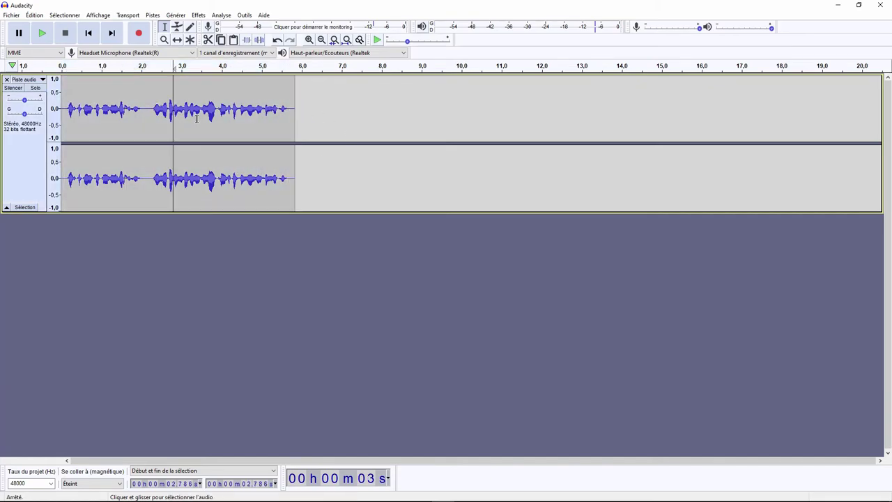
{"action": "left_click_drag", "start_coordinate": [62, 115], "coordinate": [299, 123]}
{"action": "left_click", "coordinate": [139, 132]}
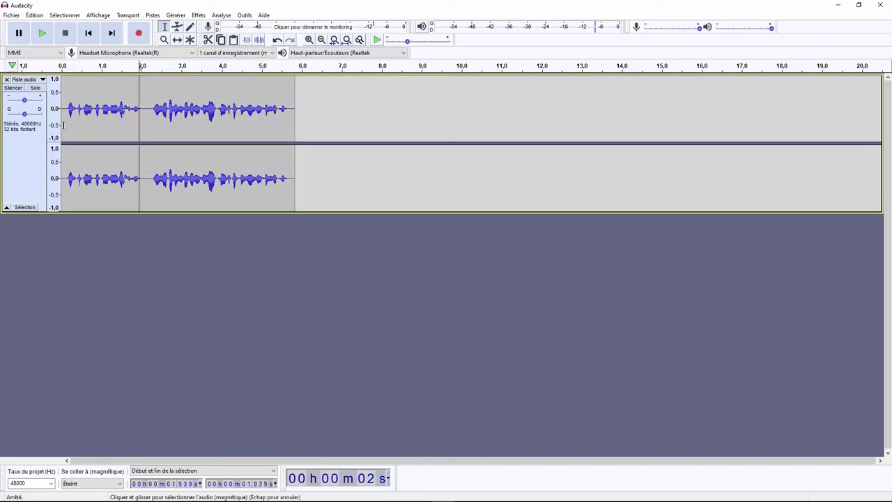
{"action": "left_click_drag", "start_coordinate": [61, 114], "coordinate": [302, 126]}
{"action": "left_click", "coordinate": [88, 115]}
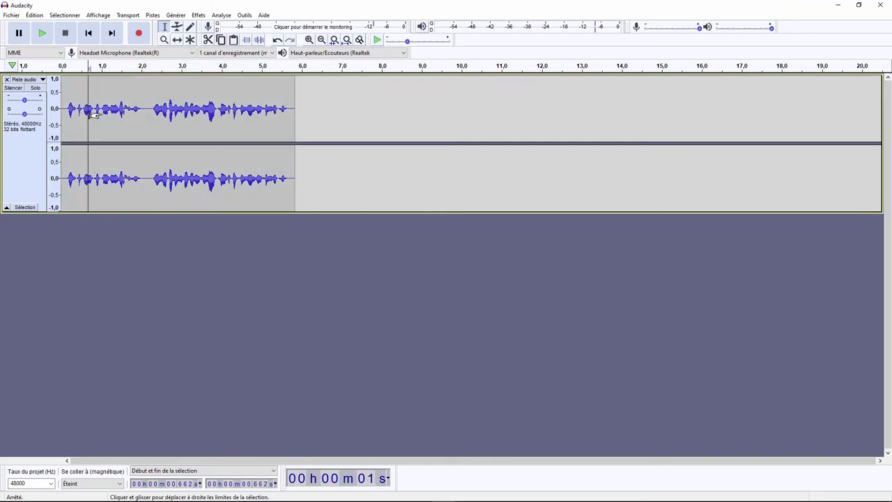
{"action": "left_click_drag", "start_coordinate": [61, 115], "coordinate": [303, 139]}
{"action": "left_click", "coordinate": [70, 110]}
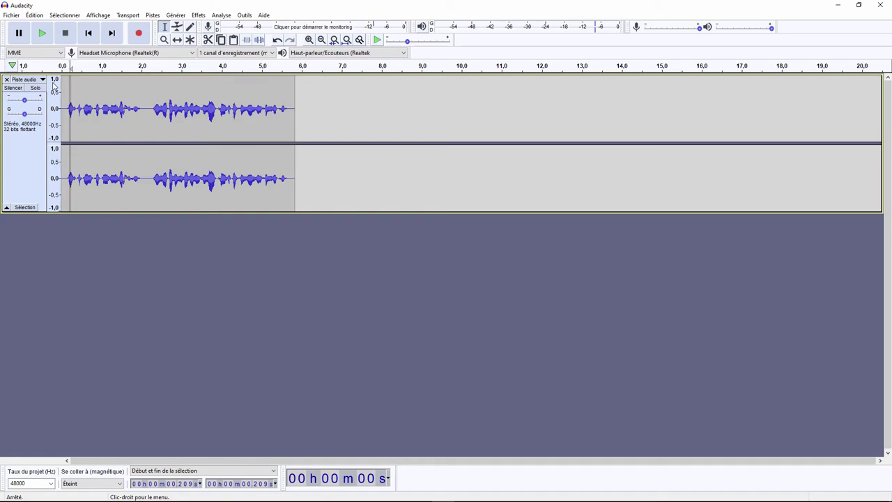
{"action": "left_click_drag", "start_coordinate": [62, 110], "coordinate": [298, 105]}
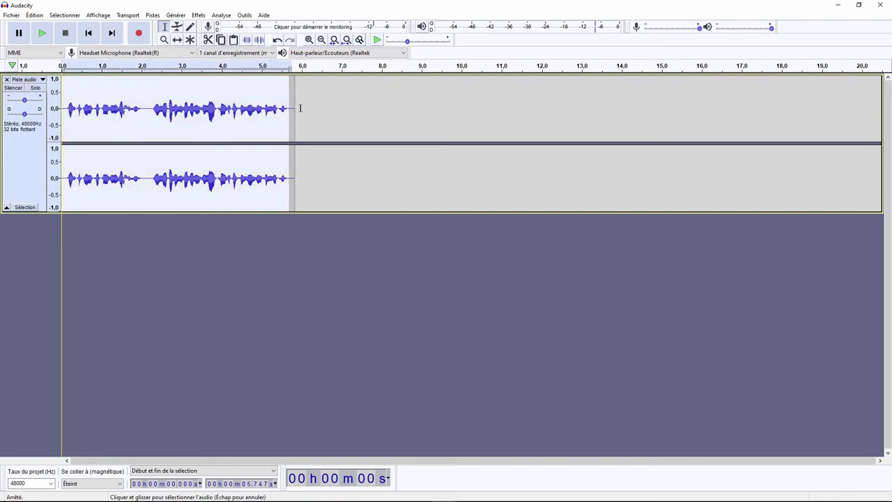
{"action": "left_click", "coordinate": [139, 111]}
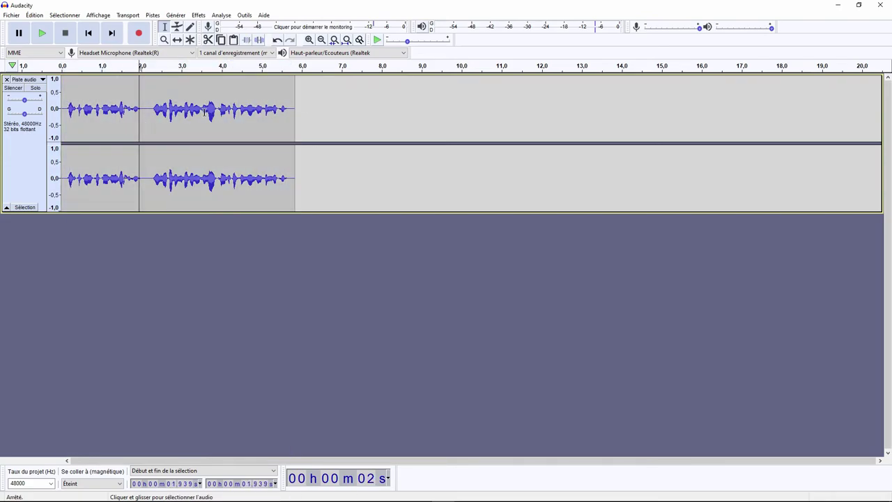
{"action": "left_click", "coordinate": [153, 108], "text": "shift"}
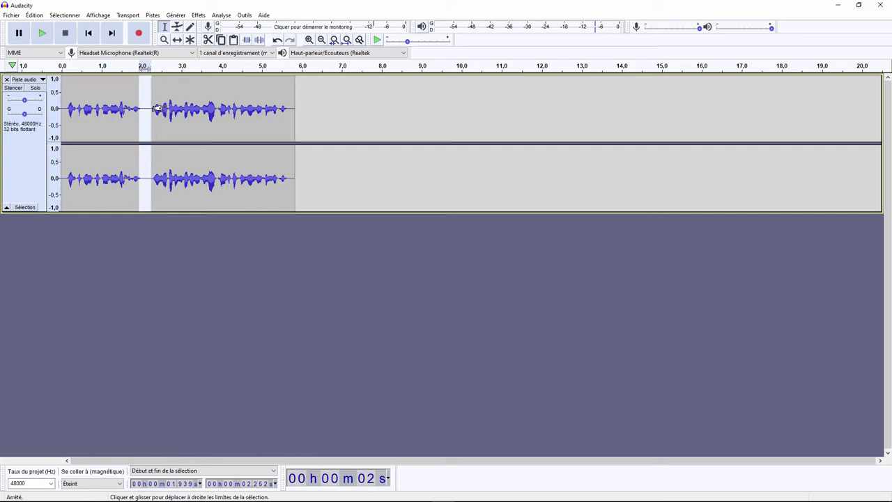
{"action": "left_click", "coordinate": [219, 104]}
{"action": "left_click_drag", "start_coordinate": [62, 115], "coordinate": [295, 127]}
{"action": "left_click", "coordinate": [80, 98]}
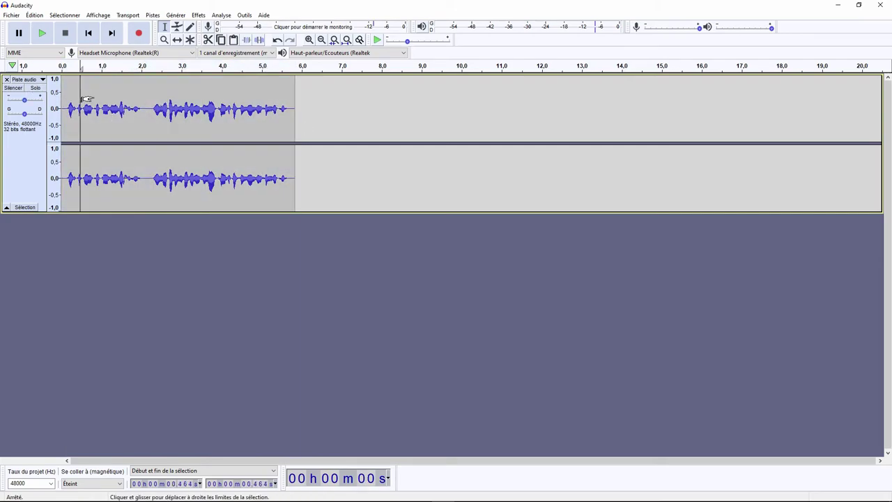
{"action": "left_click", "coordinate": [13, 17]}
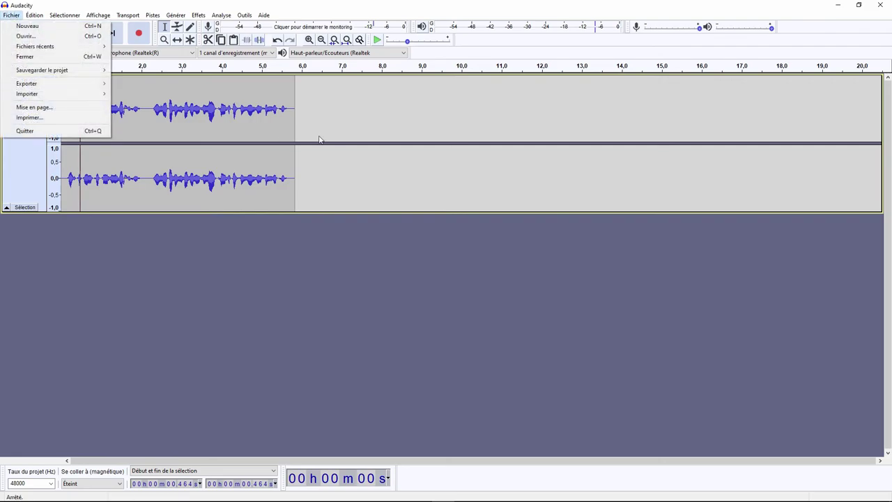
{"action": "left_click", "coordinate": [172, 146]}
{"action": "left_click", "coordinate": [170, 146]}
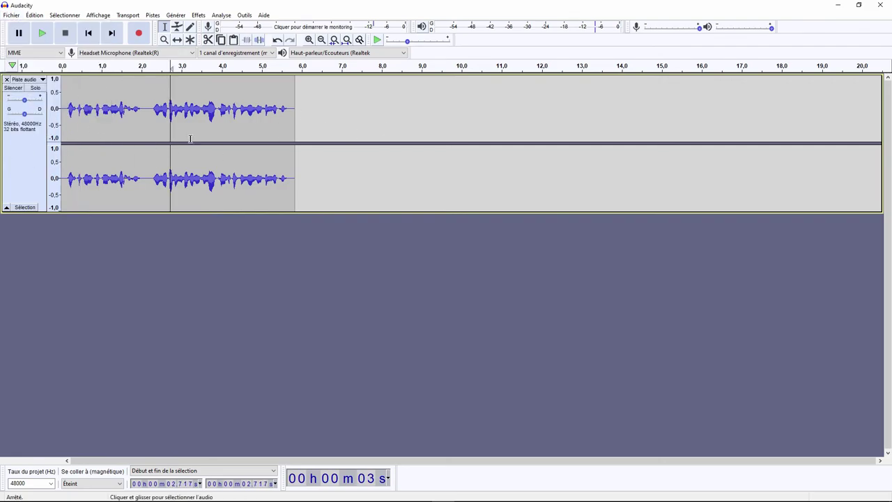
Start exporting the audio as WAV to the desktop and name the file Test tuto.
{"action": "left_click", "coordinate": [11, 17]}
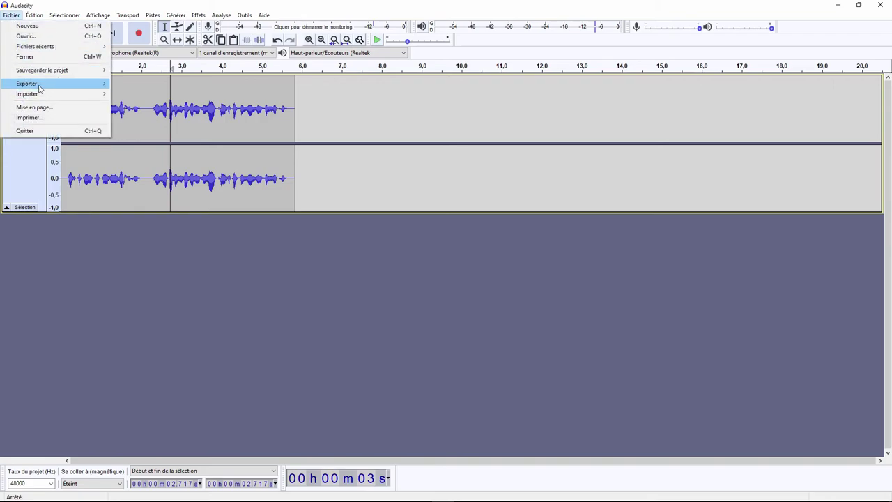
{"action": "mouse_move", "coordinate": [39, 85]}
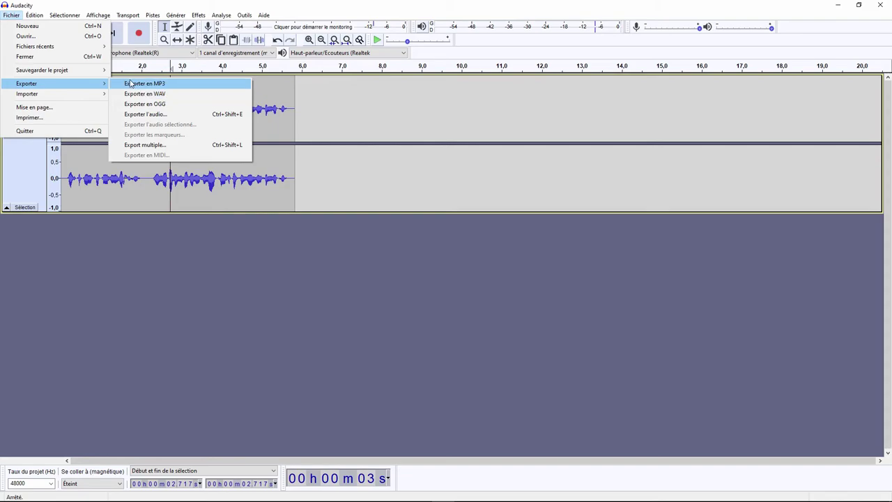
{"action": "left_click", "coordinate": [171, 96]}
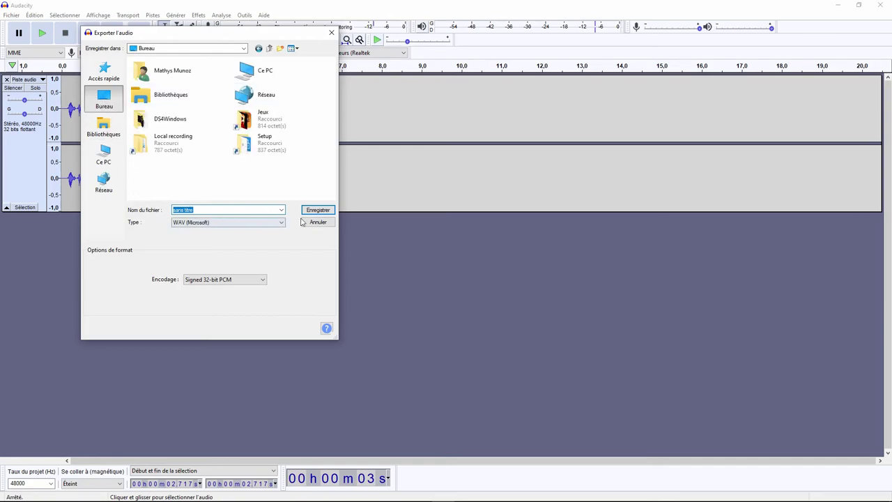
{"action": "left_click", "coordinate": [215, 213]}
{"action": "type", "text": "Test tuto"}
Set the WAV encoding to Signed 32-bit PCM and save the export file to the desktop.
{"action": "left_click", "coordinate": [208, 280]}
{"action": "left_click", "coordinate": [218, 304]}
{"action": "left_click", "coordinate": [217, 281]}
{"action": "left_click", "coordinate": [217, 295]}
{"action": "left_click", "coordinate": [216, 279]}
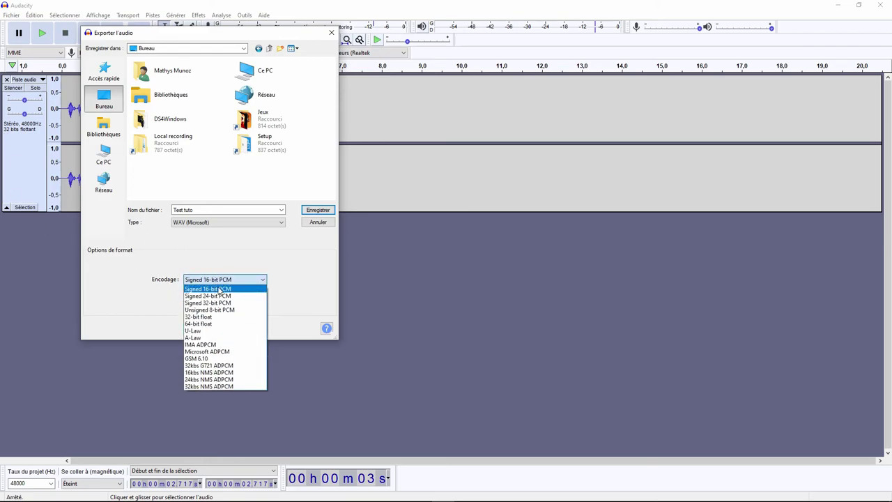
{"action": "left_click", "coordinate": [213, 303]}
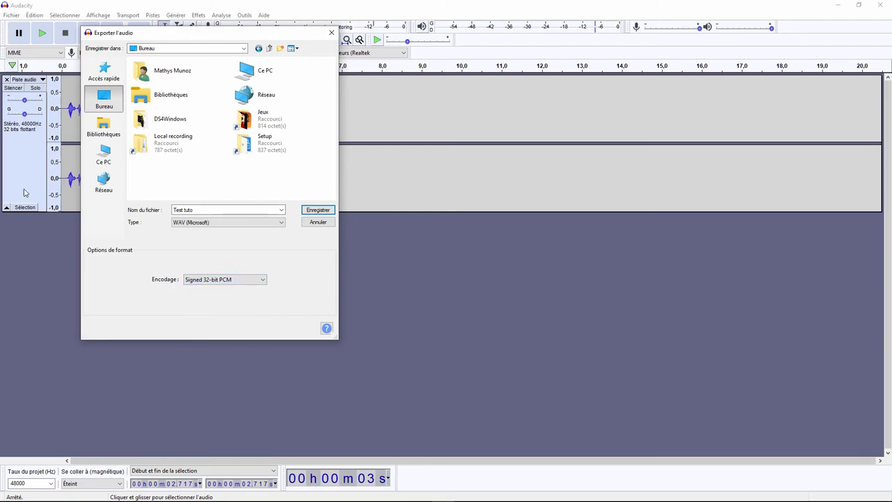
{"action": "left_click", "coordinate": [319, 209]}
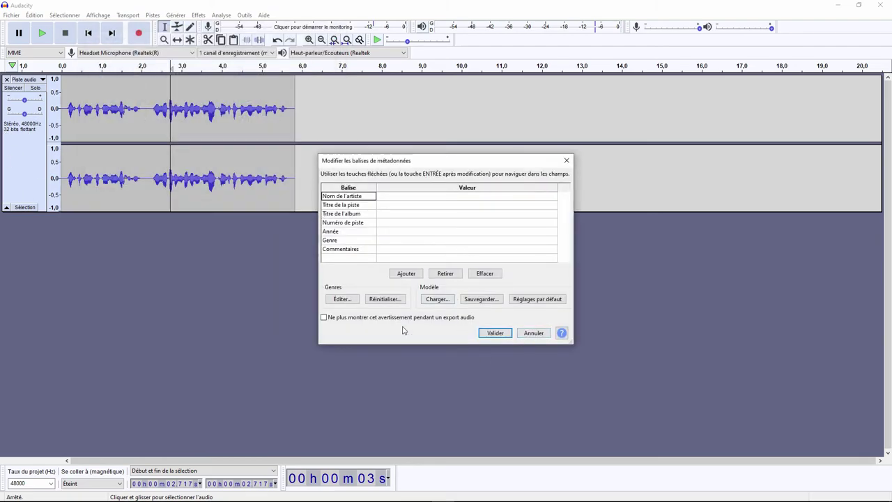
Go through the metadata tag fields from artist name to comments, leave them all blank, and complete the export.
{"action": "left_click", "coordinate": [395, 198]}
{"action": "left_click", "coordinate": [398, 212]}
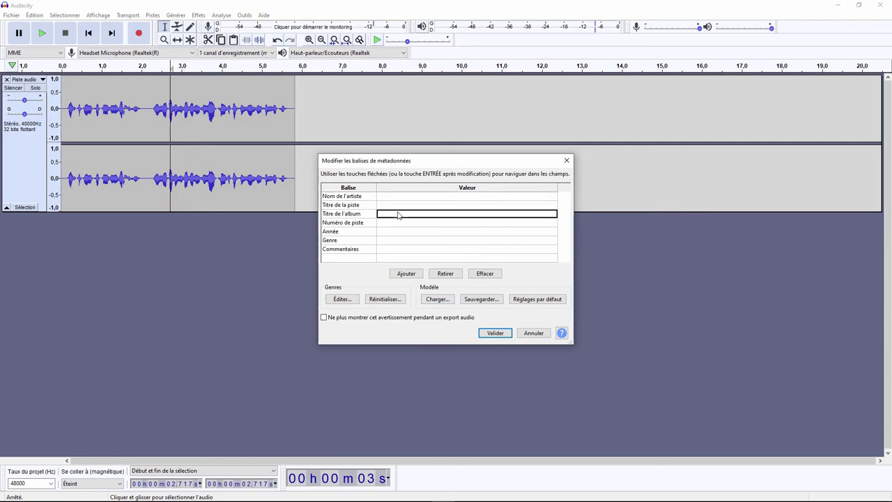
{"action": "left_click", "coordinate": [393, 225]}
{"action": "left_click", "coordinate": [393, 233]}
{"action": "left_click", "coordinate": [397, 241]}
{"action": "left_click", "coordinate": [400, 249]}
{"action": "left_click", "coordinate": [395, 198]}
{"action": "left_click", "coordinate": [332, 198]}
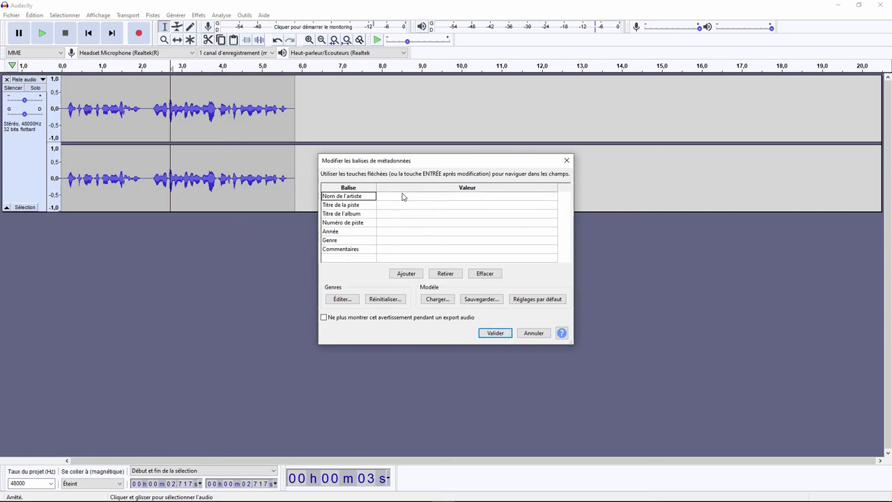
{"action": "left_click", "coordinate": [495, 332]}
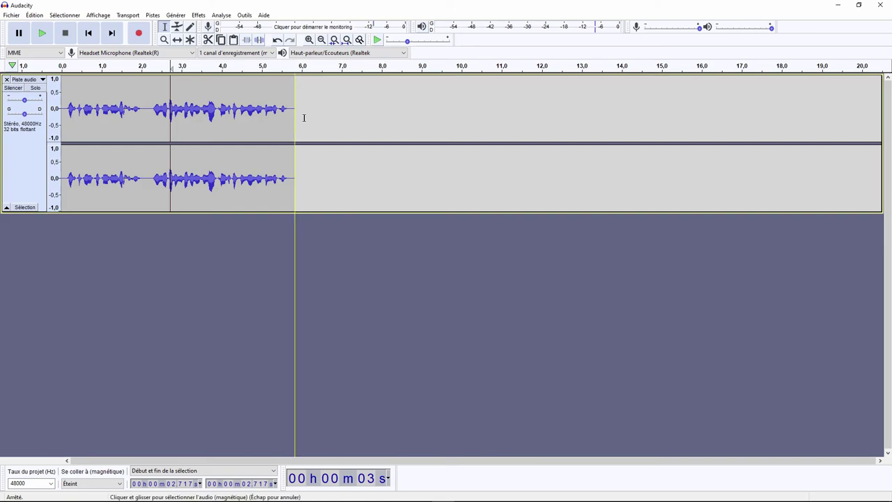
Select the whole stereo voice clip from its end back to the start of the track.
{"action": "left_click_drag", "start_coordinate": [301, 119], "coordinate": [61, 125]}
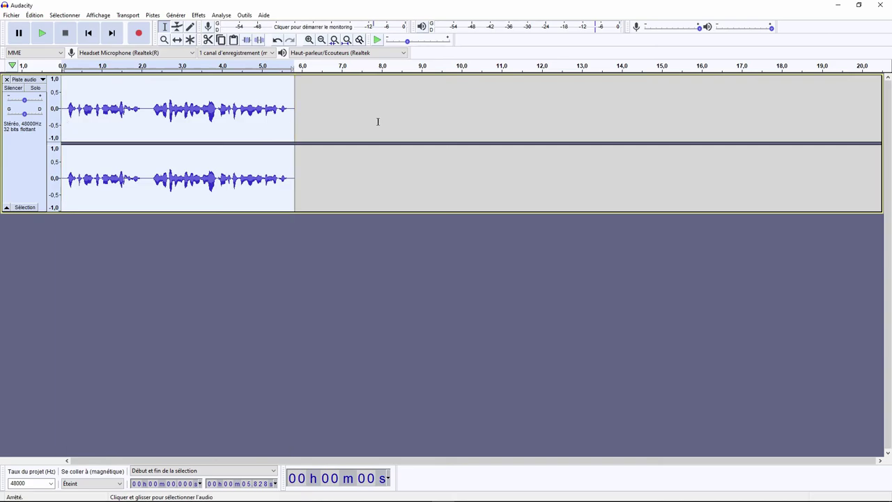